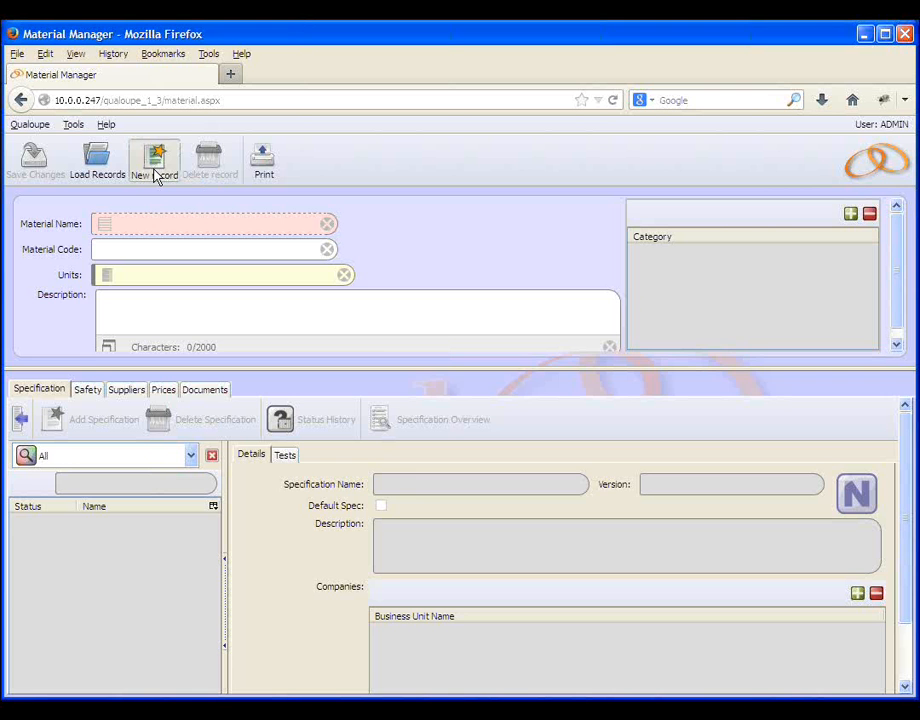
Step: Create and save a new material record named Gearbox Oil with material code GO-001 and units l
left_click(155, 176)
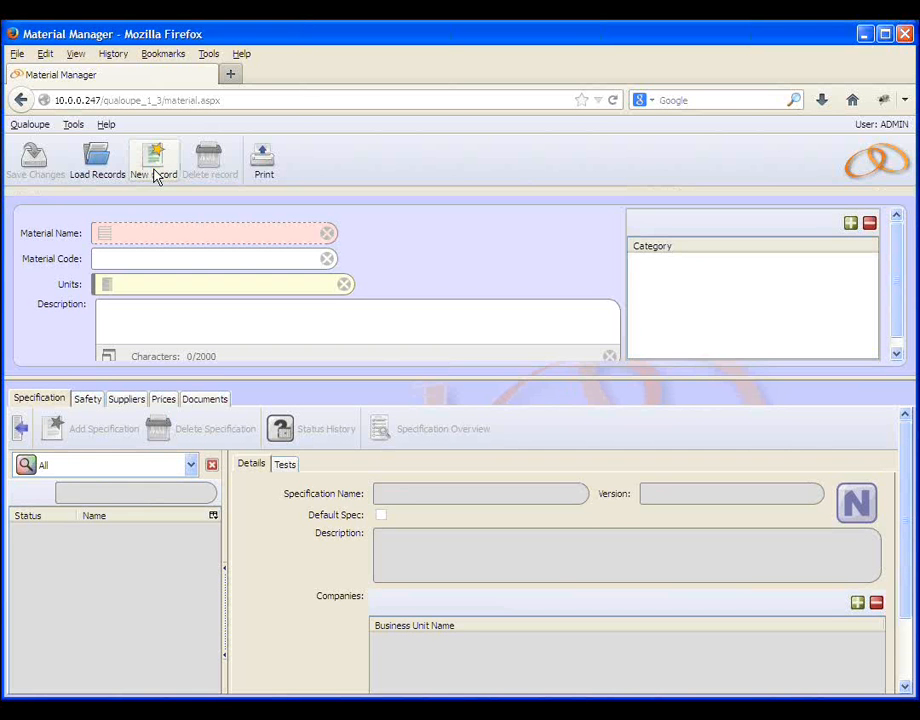
type("G")
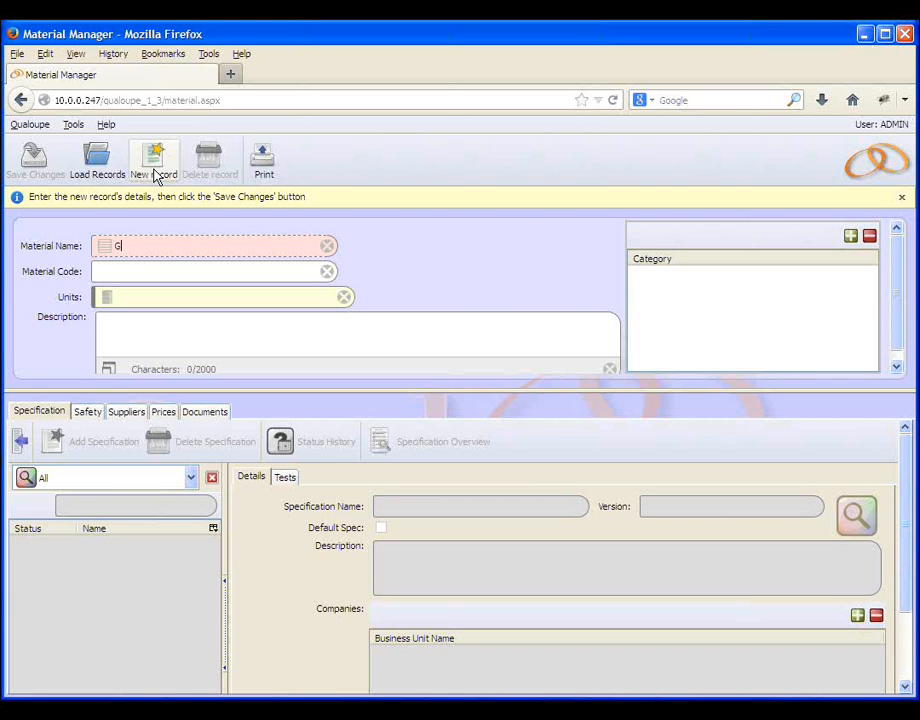
type("earbox Oil")
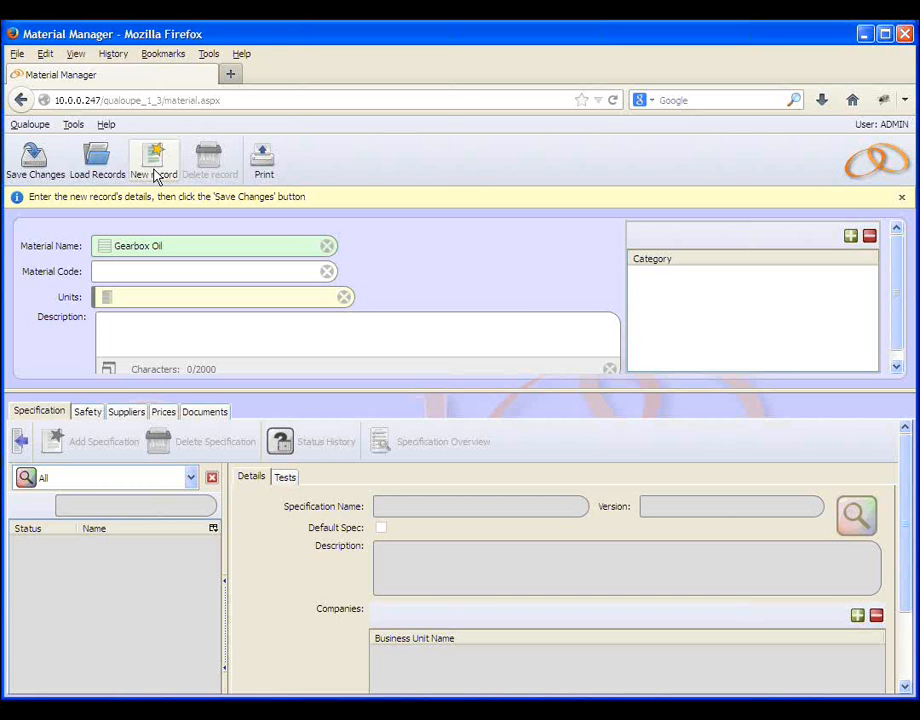
left_click(121, 273)
type("GO-001")
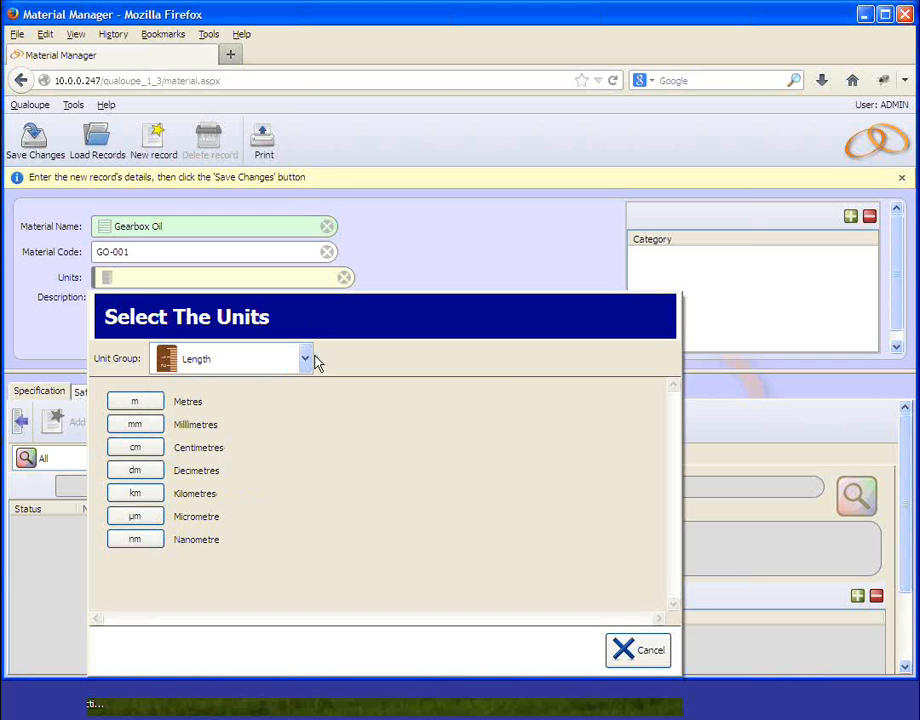
left_click(303, 360)
left_click(207, 414)
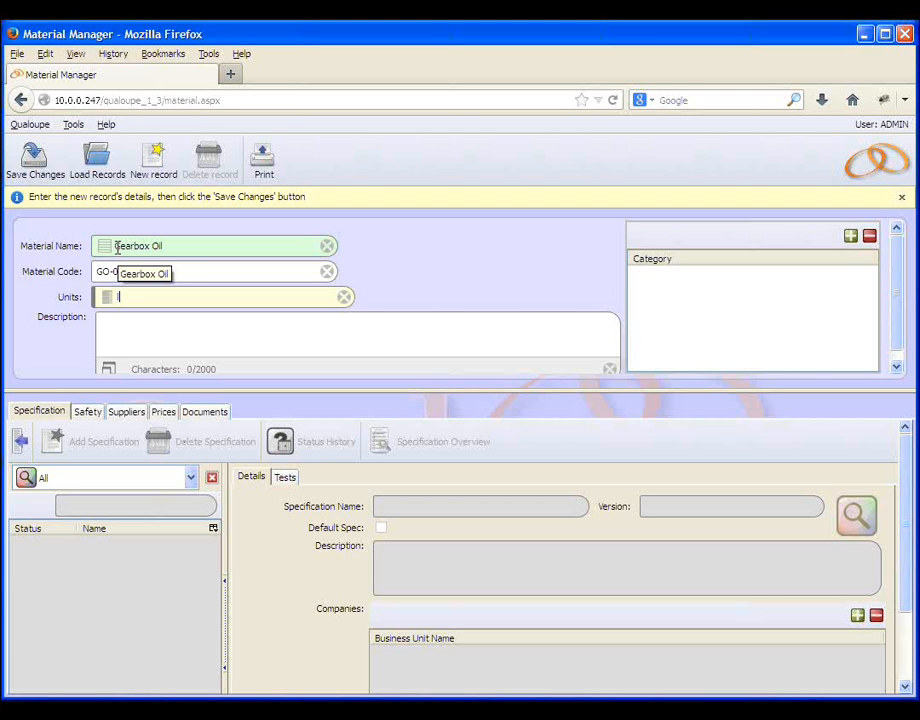
left_click(40, 160)
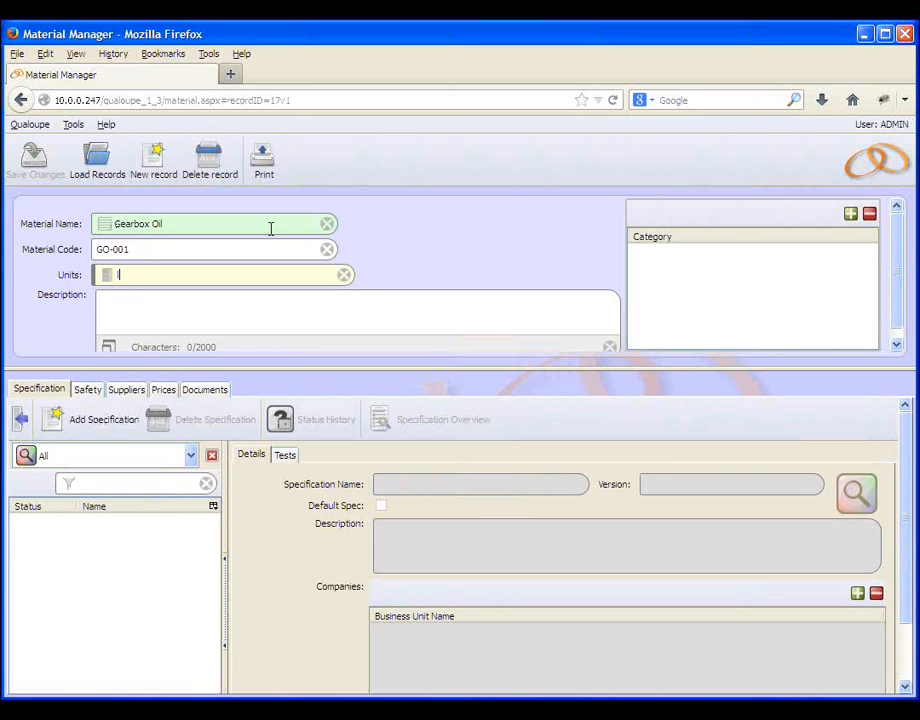
Step: Enter the material description "tests done on used oil after a number of hours use"
left_click(159, 303)
type("tests")
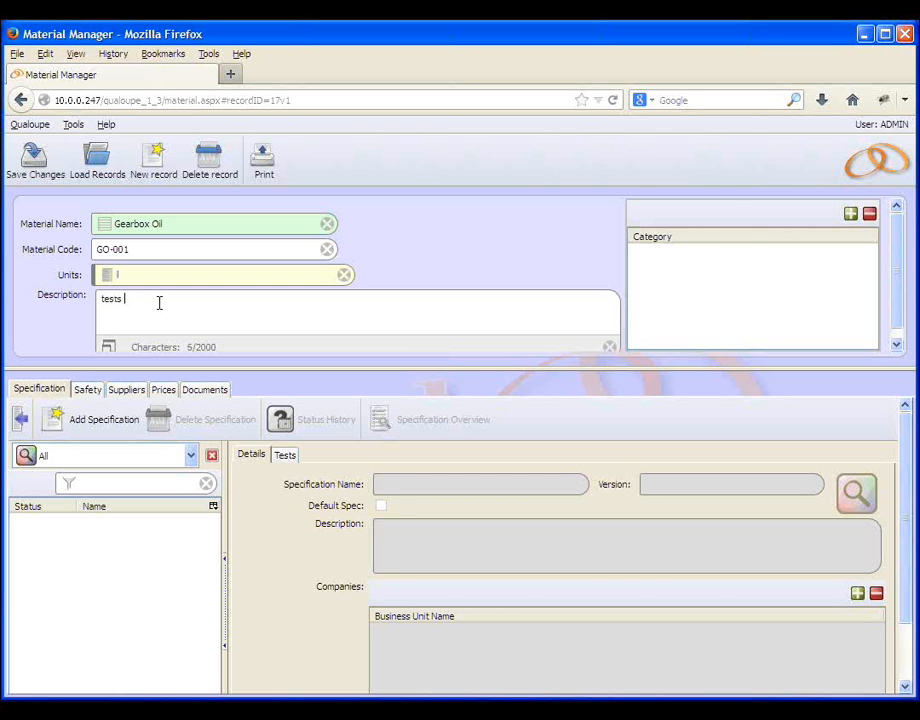
type(" done on used oil after a number of hours.")
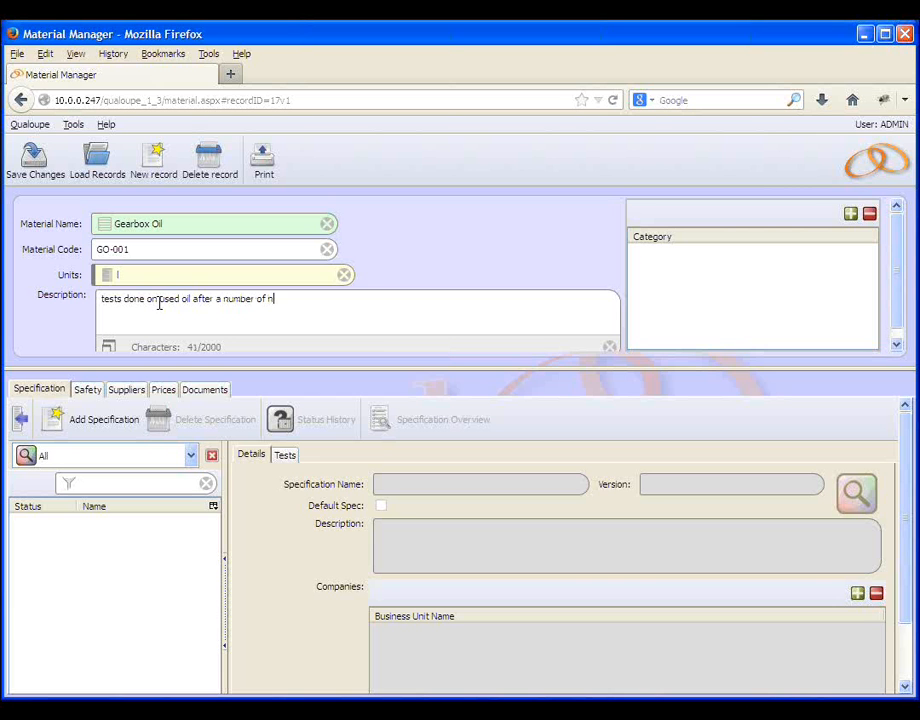
type(" use")
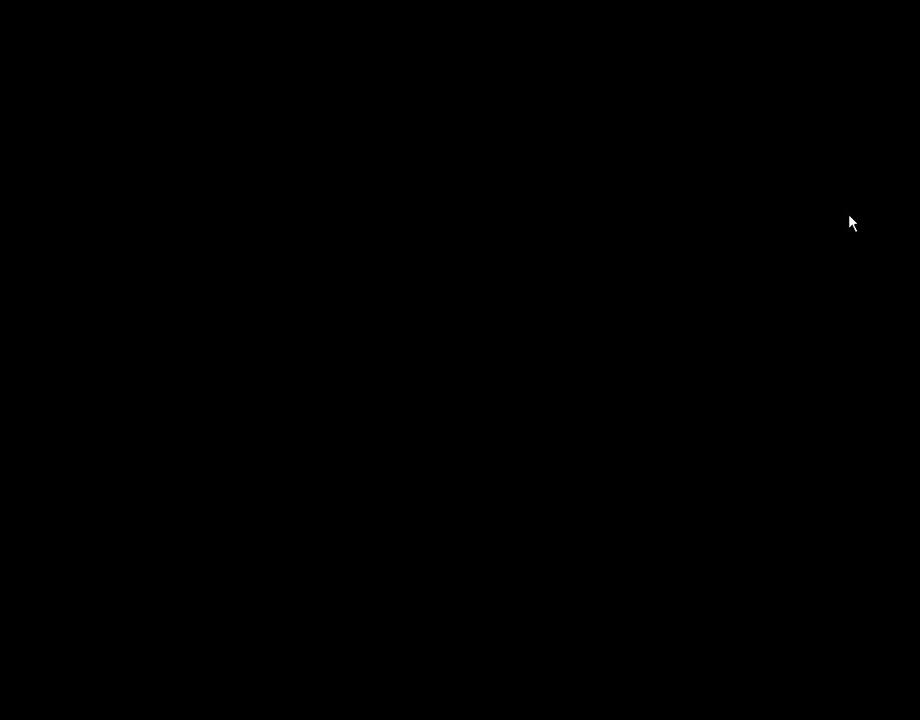
Step: Add the QC category to the Gearbox Oil material and save the changes
left_click(850, 216)
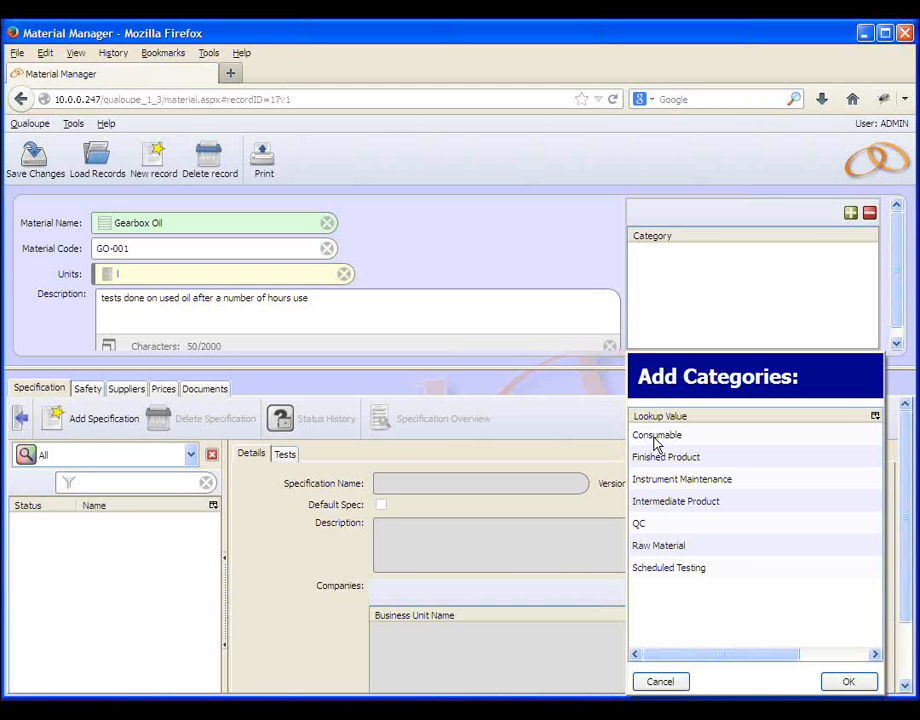
left_click(645, 525)
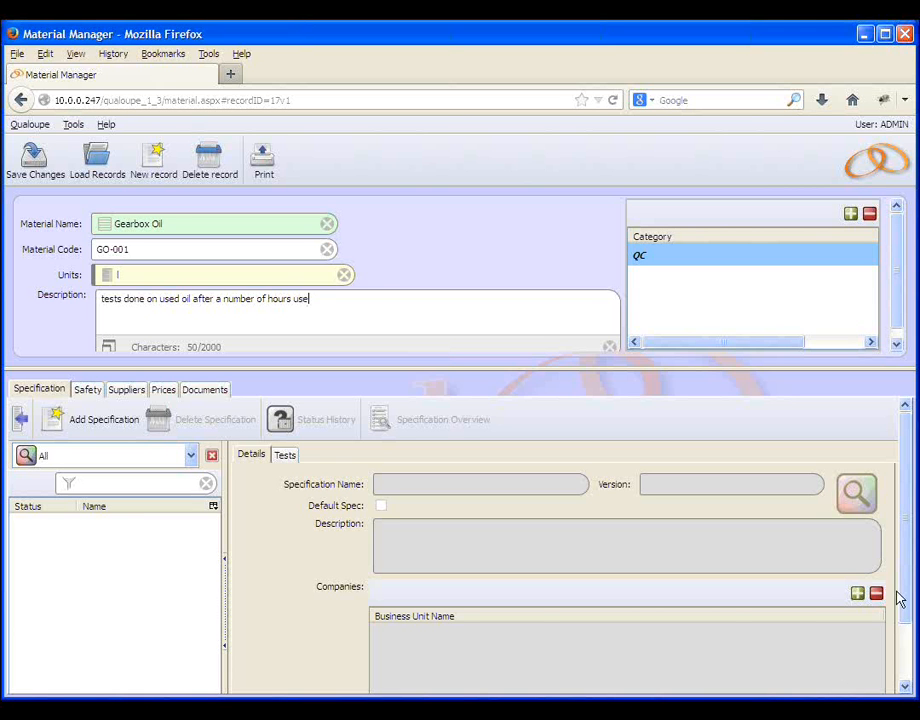
left_click(35, 165)
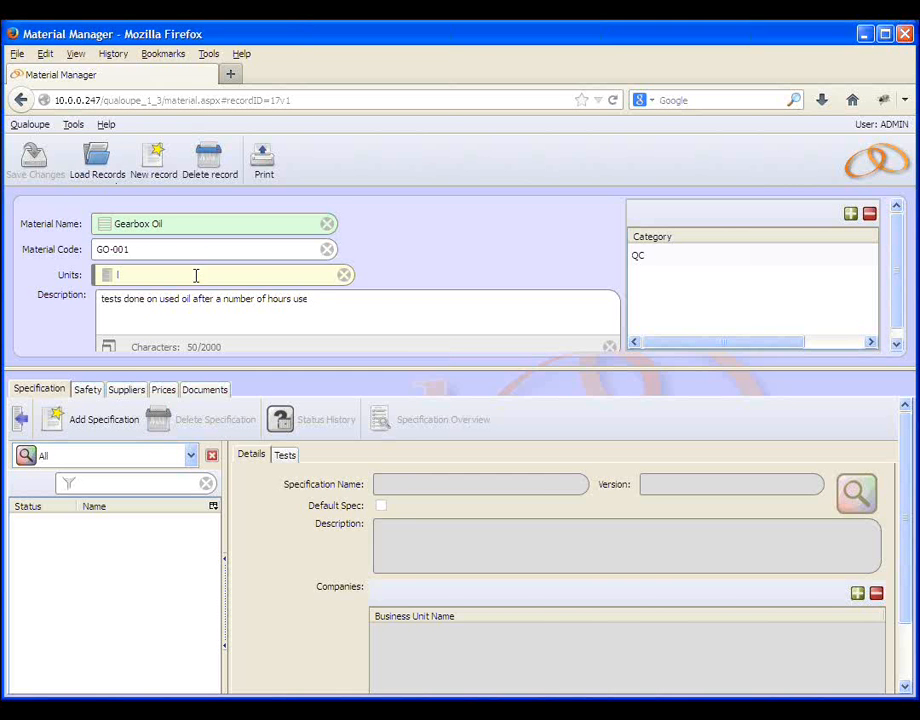
Step: Add a specification named "500 hours" to the Gearbox Oil material and save it
left_click(107, 423)
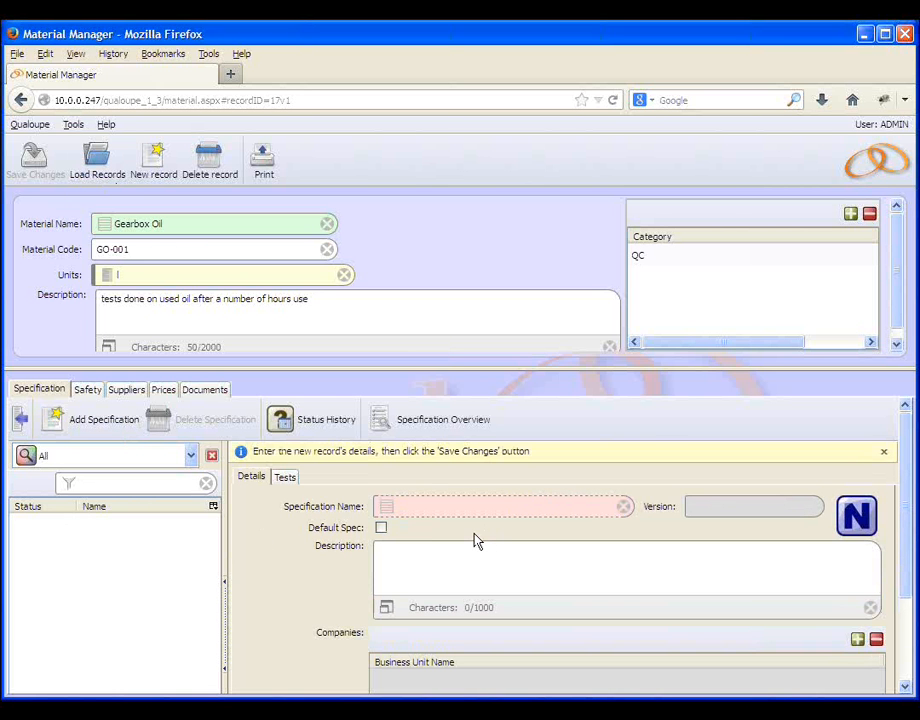
type("500 hours")
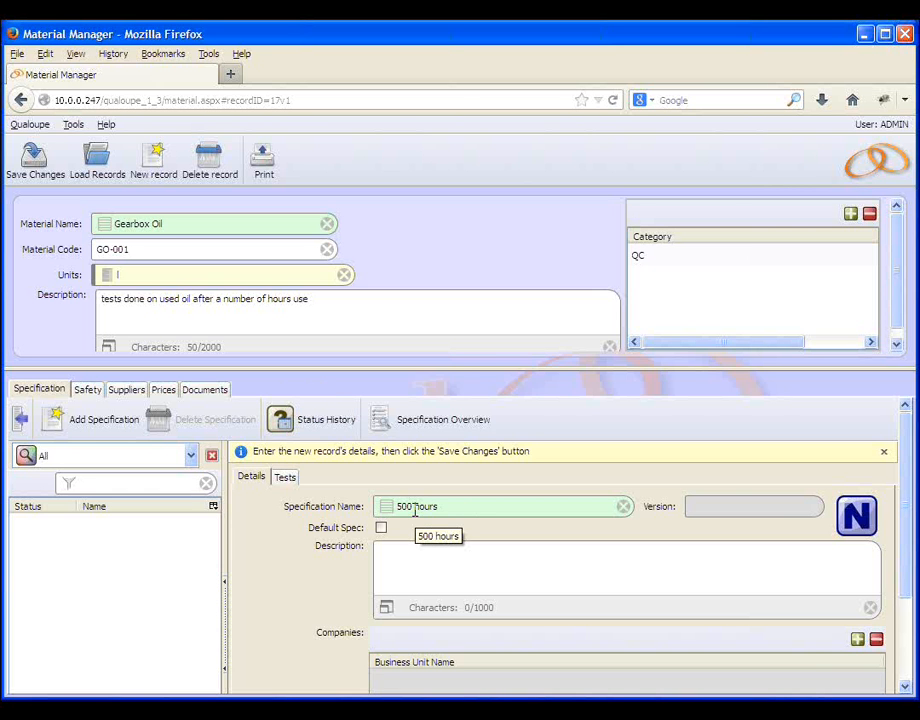
type(",")
key("BackSpace")
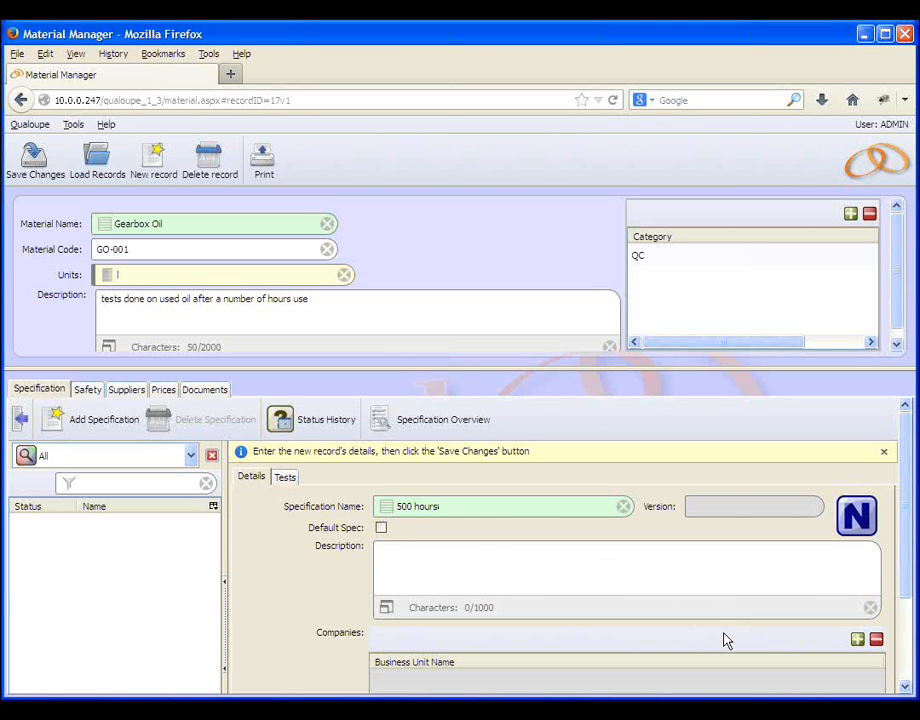
left_click(38, 158)
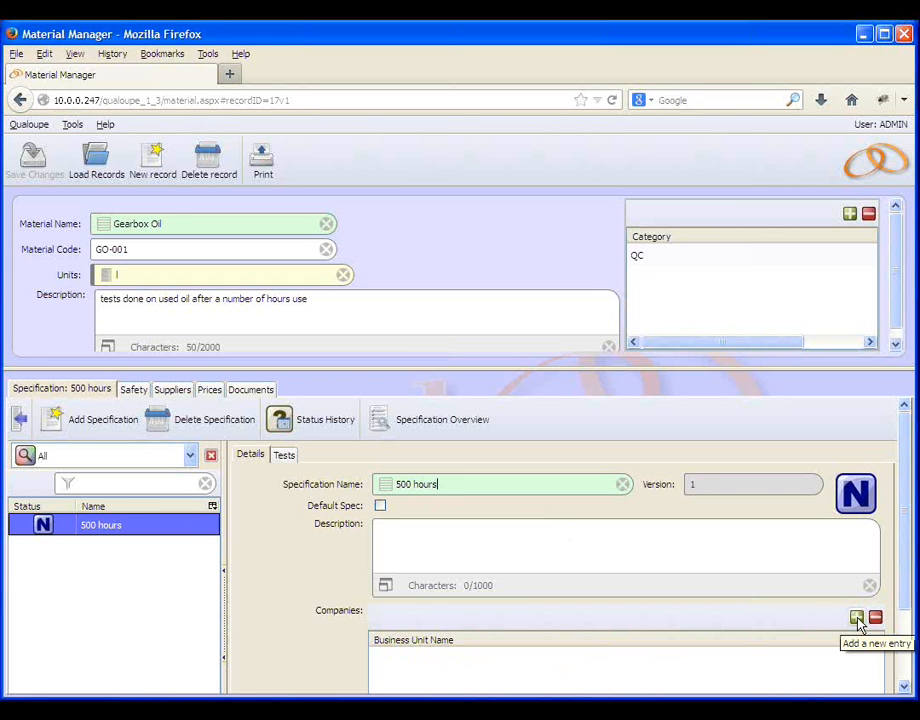
left_click(857, 619)
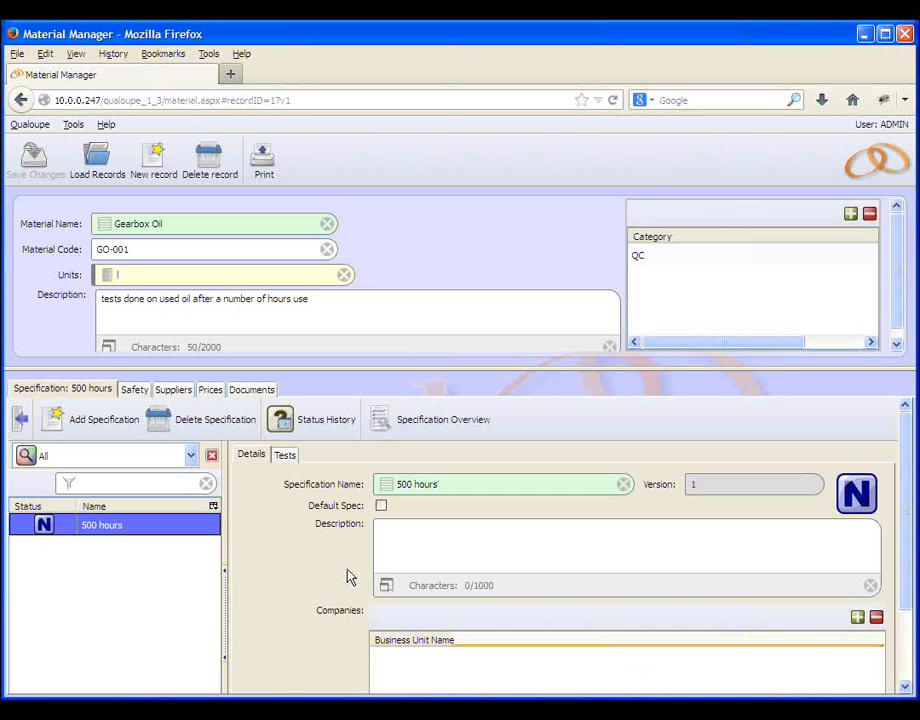
Step: Append the Appearance test group to the 500 hours specification and save the changes
left_click(285, 456)
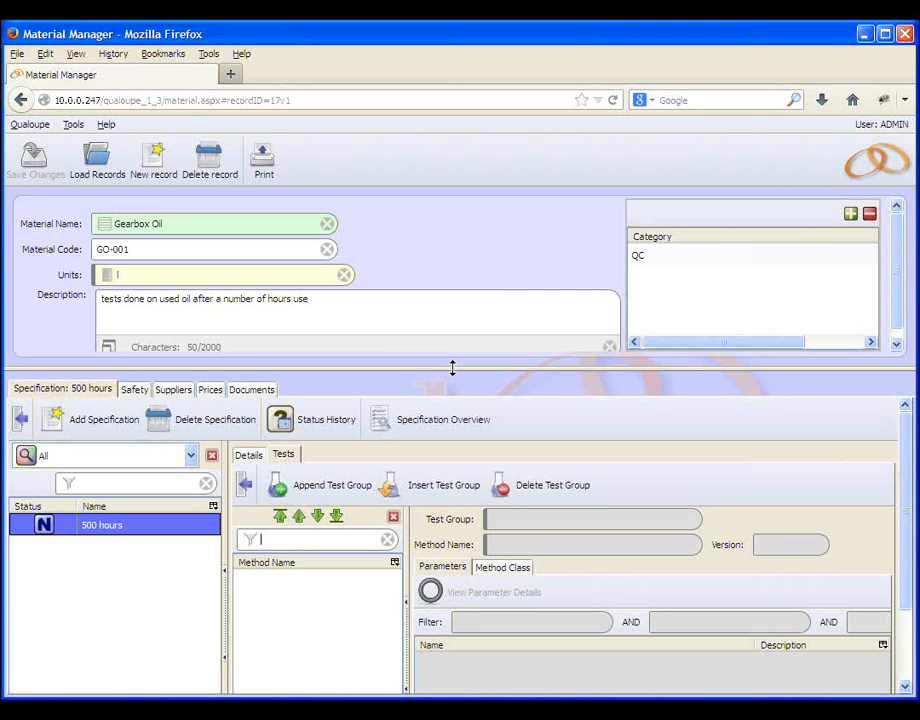
left_click_drag(452, 354, 421, 243)
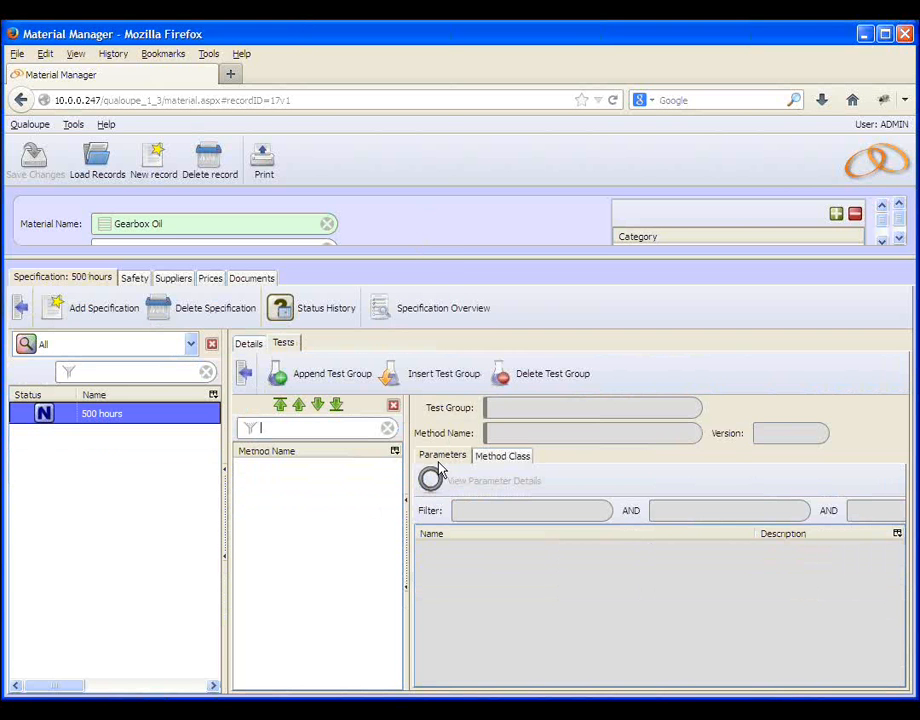
left_click(333, 374)
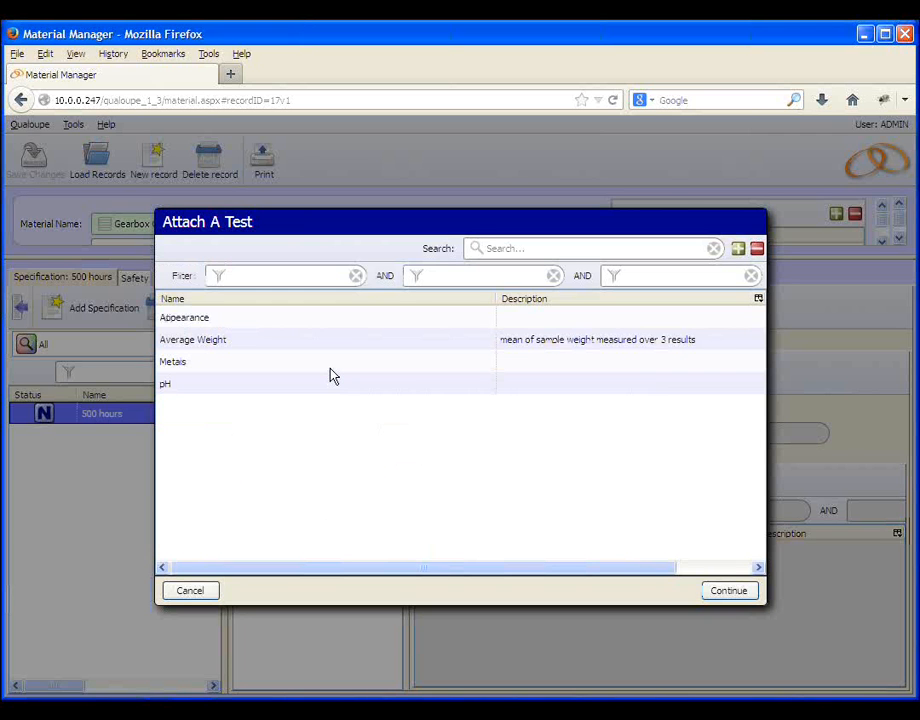
left_click(283, 320)
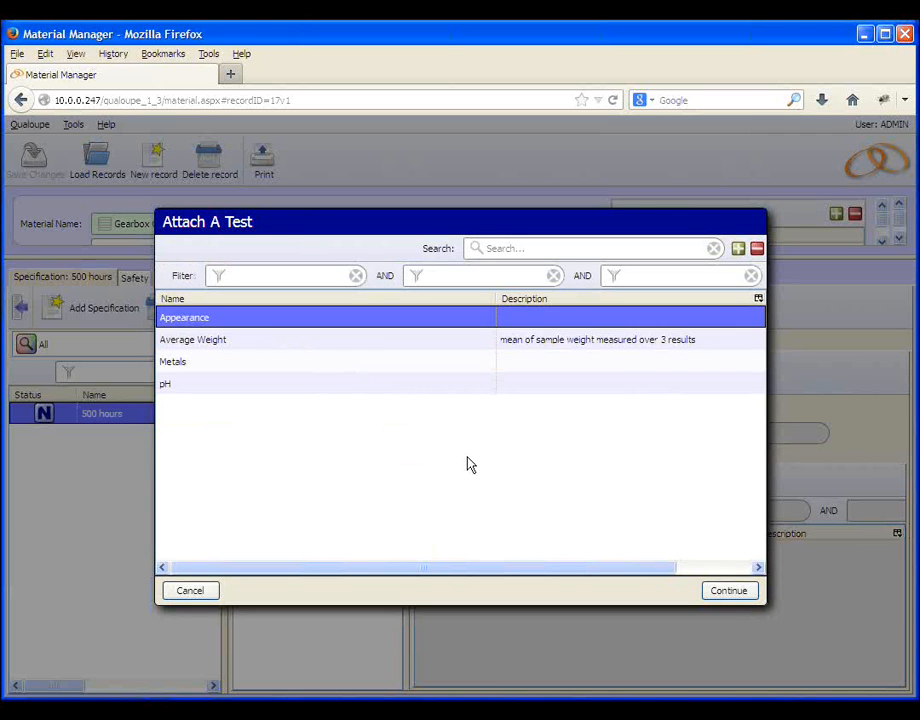
left_click(726, 591)
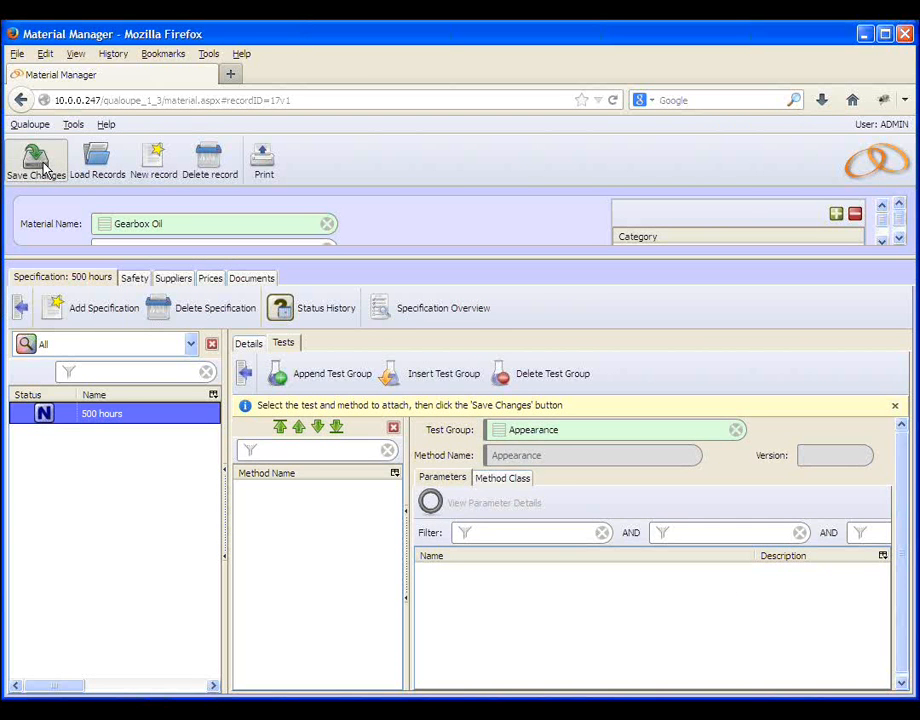
left_click(38, 163)
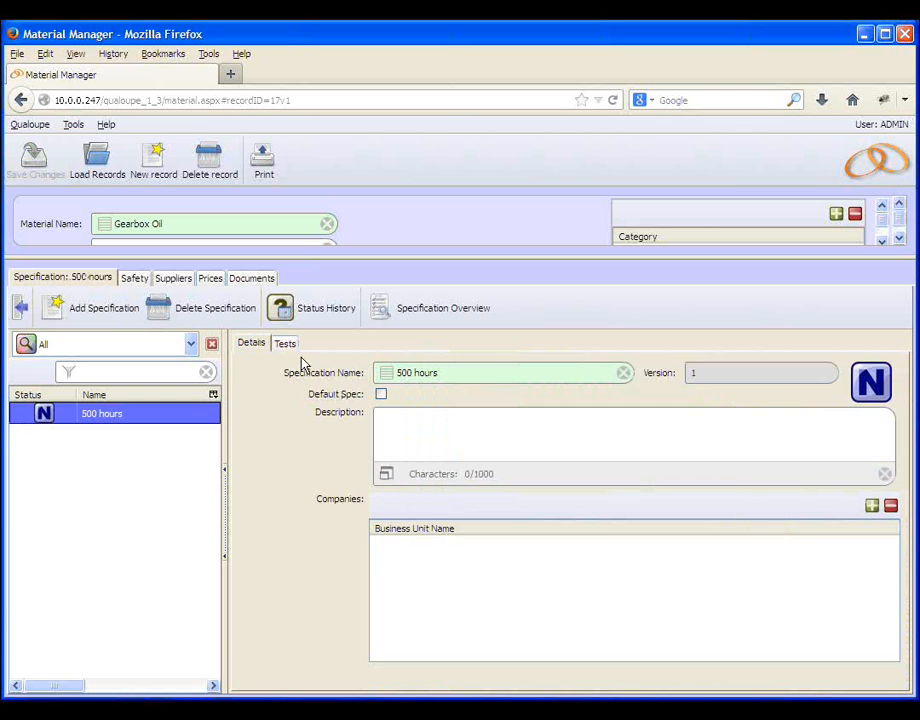
Step: Append the Metals test group to the 500 hours specification's tests and save the changes
left_click(285, 345)
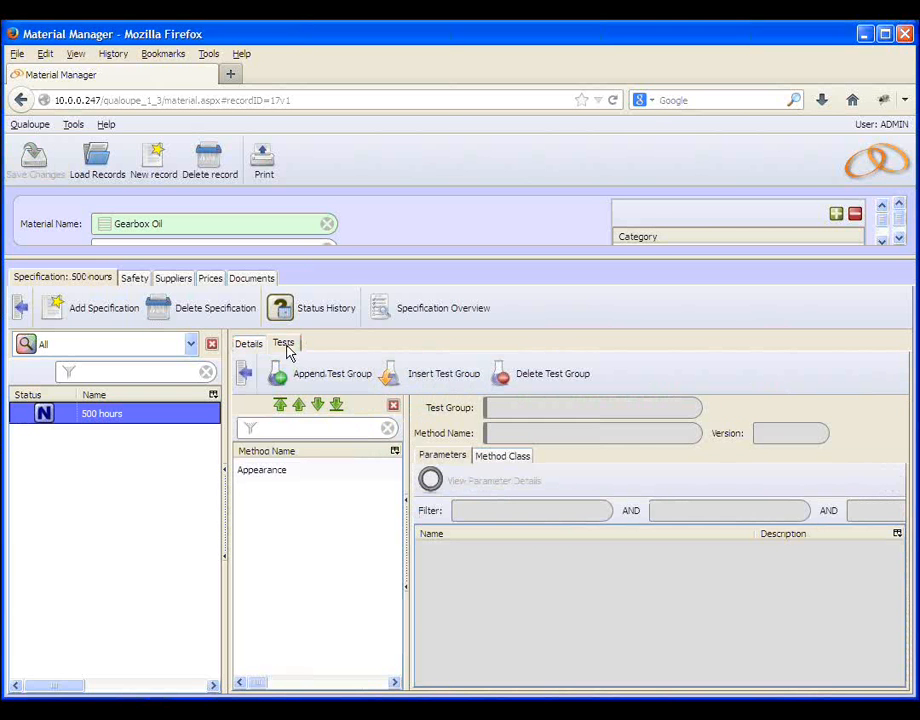
left_click(339, 385)
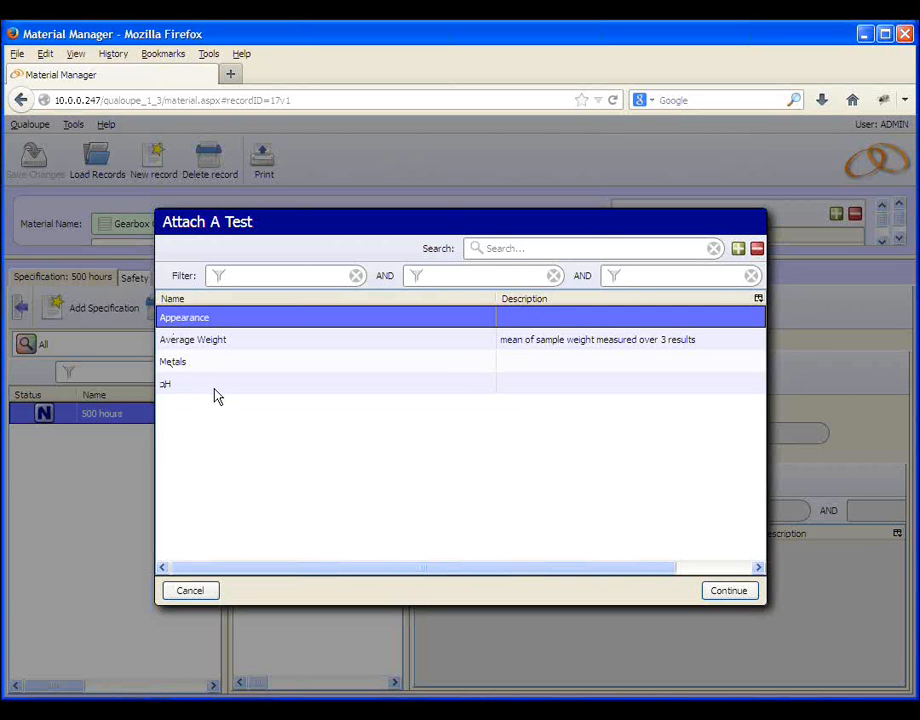
left_click(205, 364)
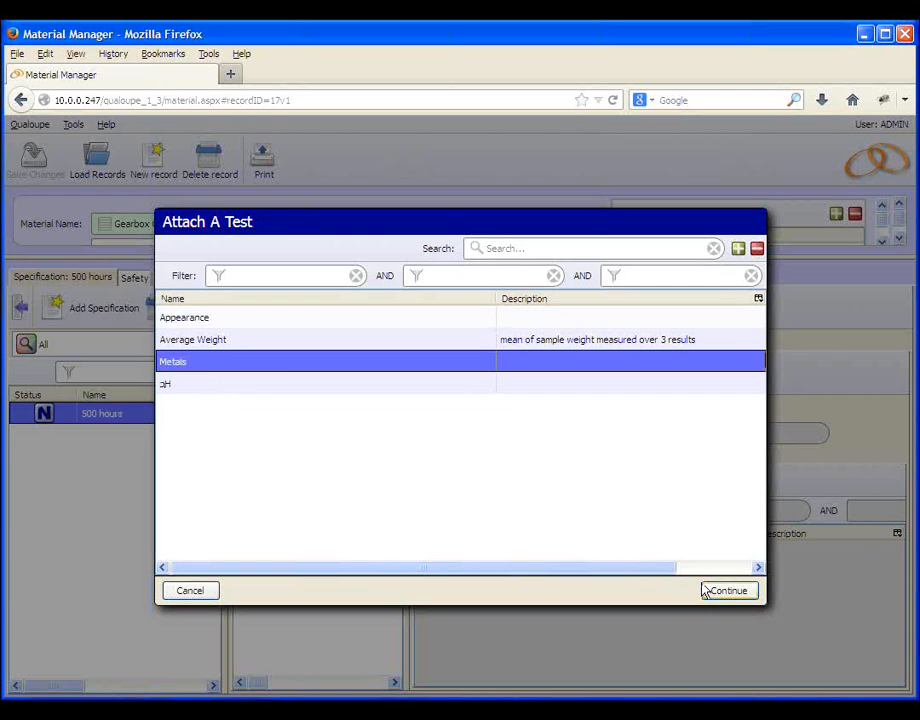
left_click(729, 591)
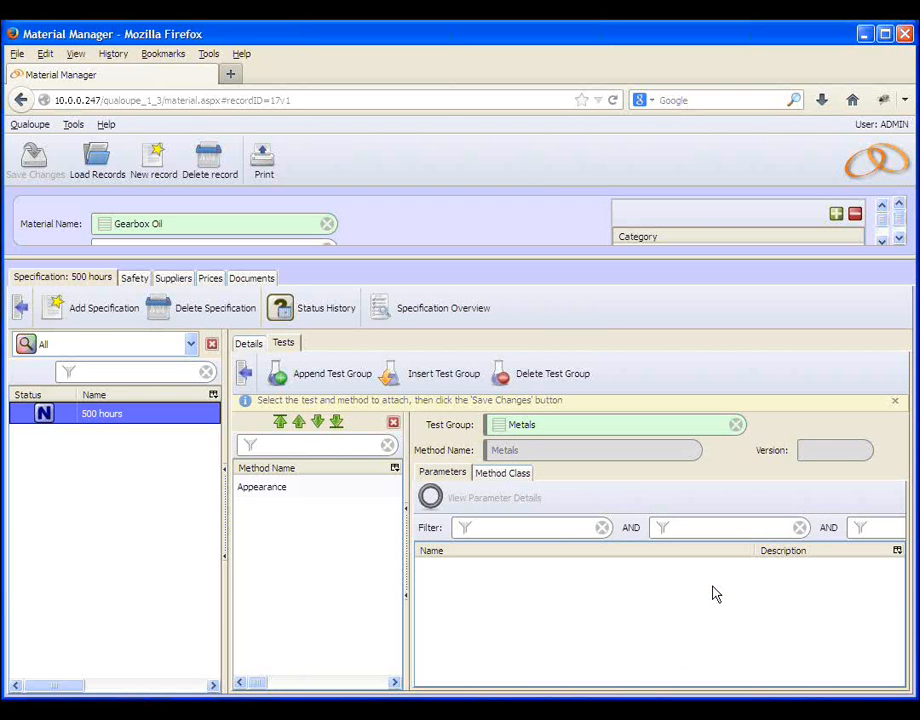
left_click(47, 172)
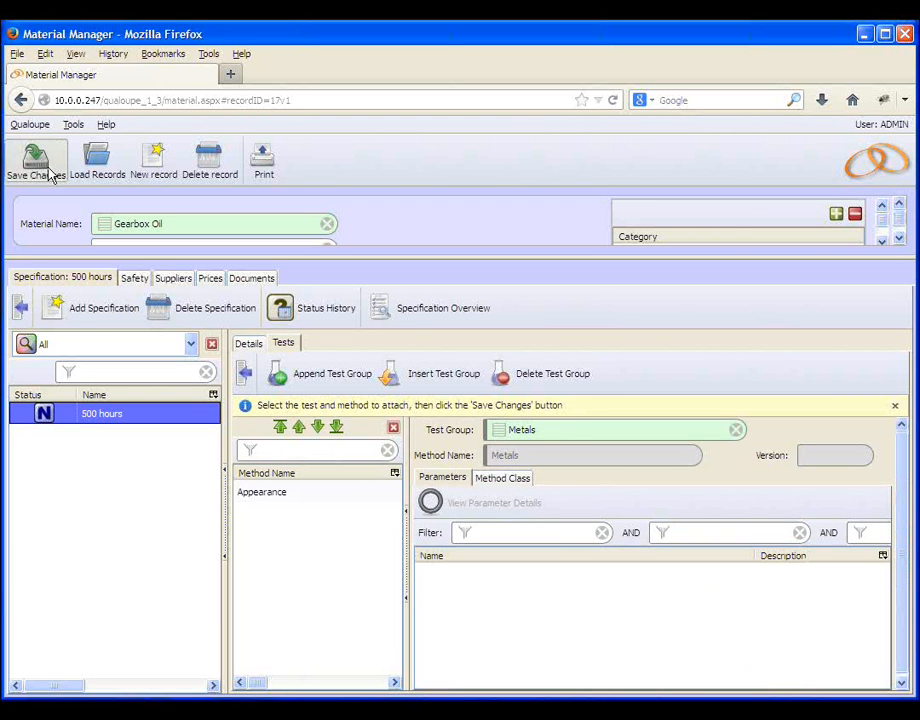
Step: Append the pH test group to the 500 hours specification's tests and save the changes
left_click(285, 344)
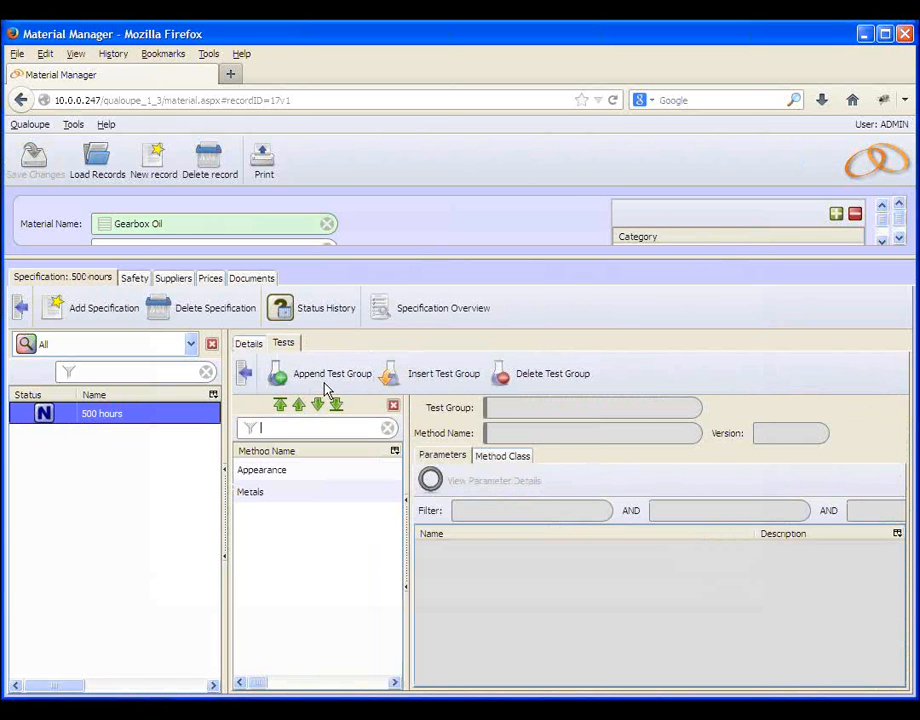
left_click(327, 375)
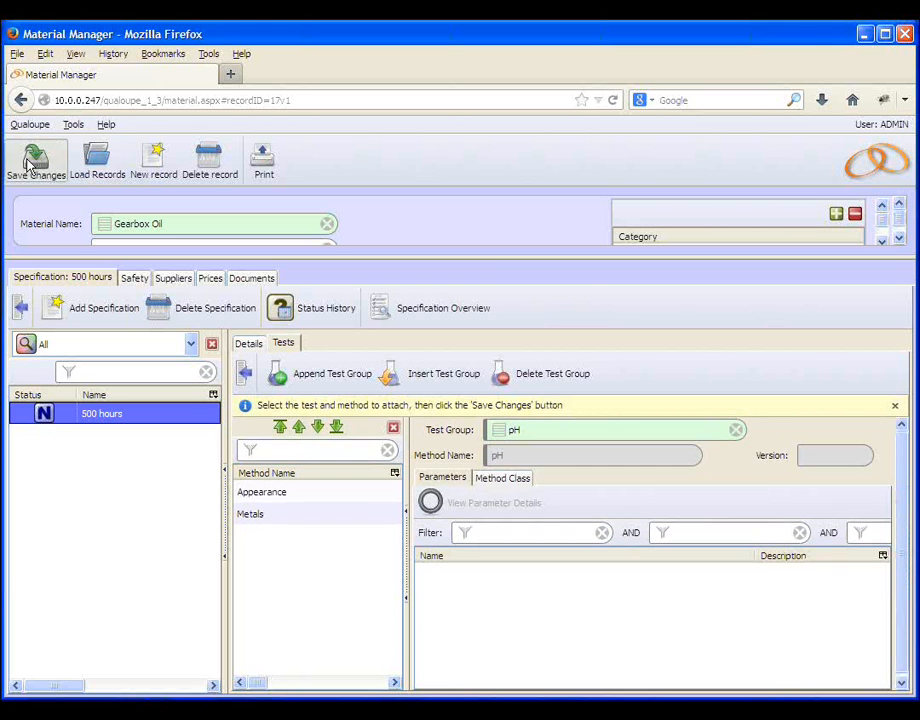
left_click(33, 160)
Step: Review the parameters of the Appearance, Metals and pH tests attached to the 500 hours specification
left_click(286, 344)
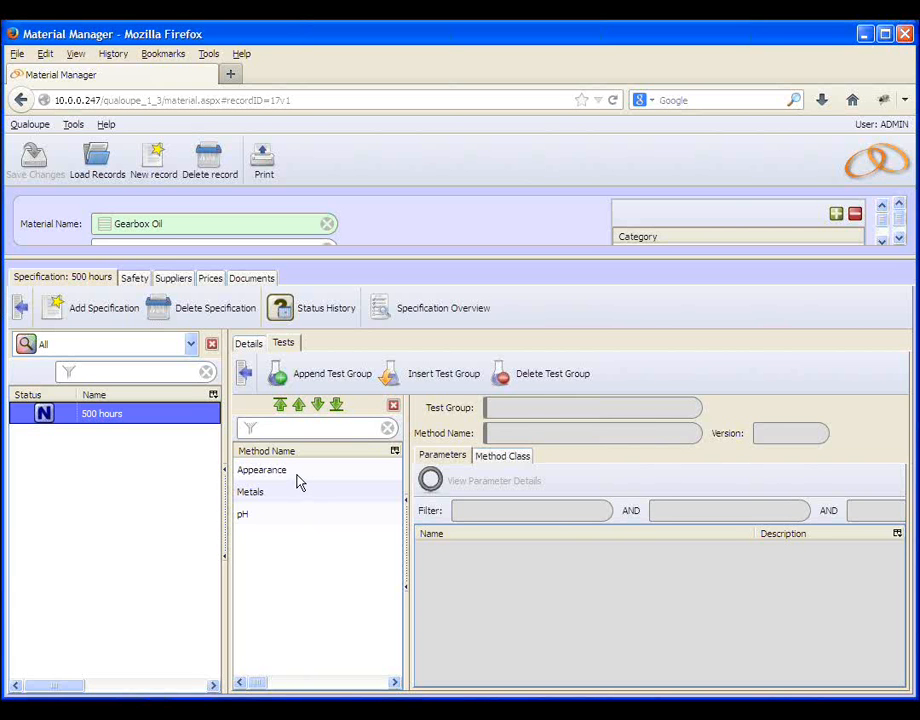
left_click(262, 470)
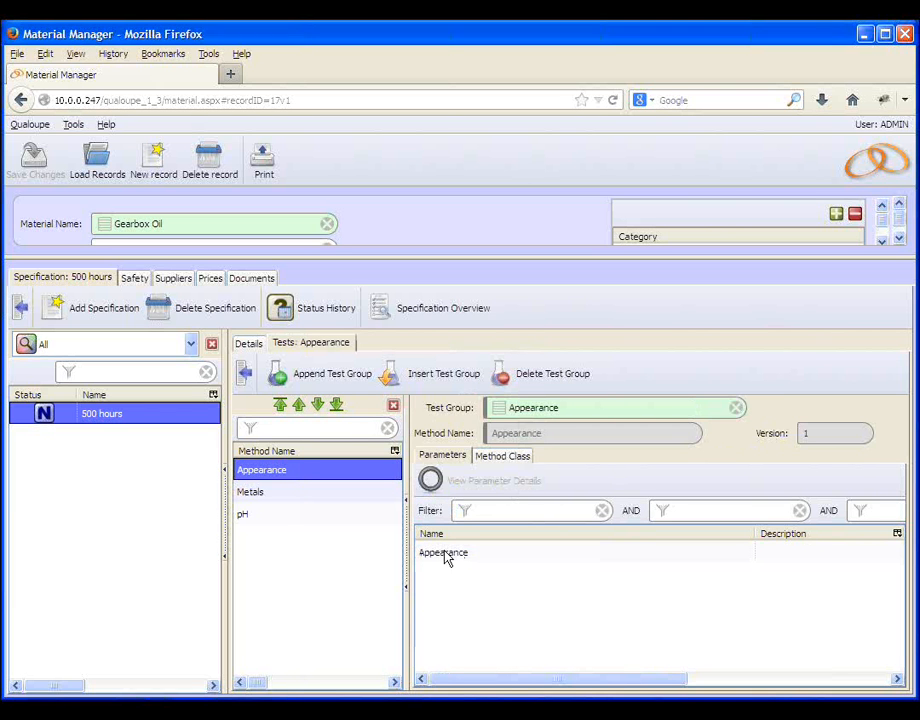
left_click(298, 497)
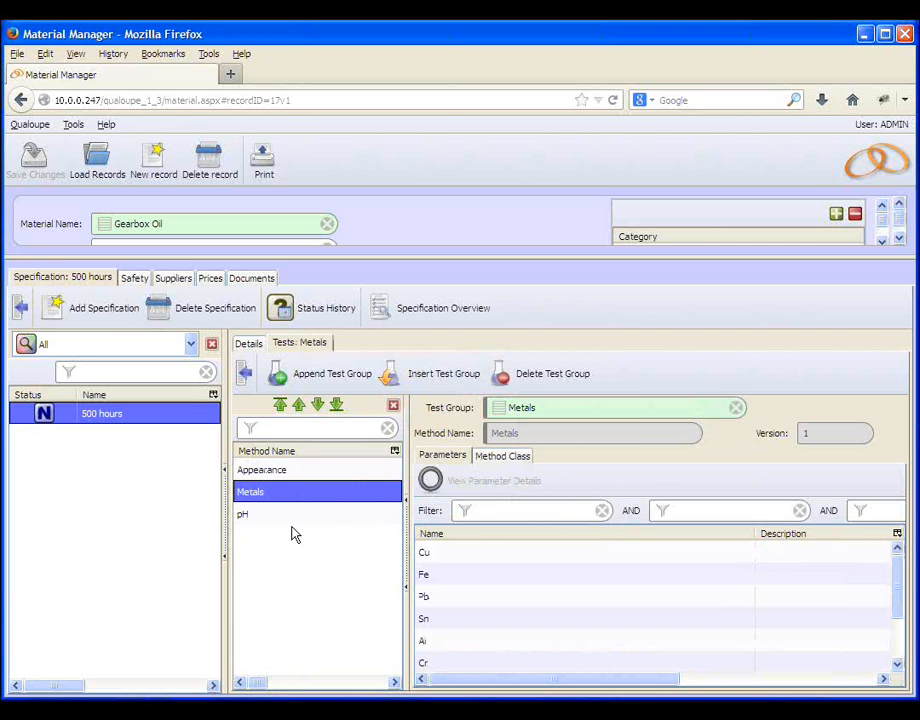
left_click(275, 471)
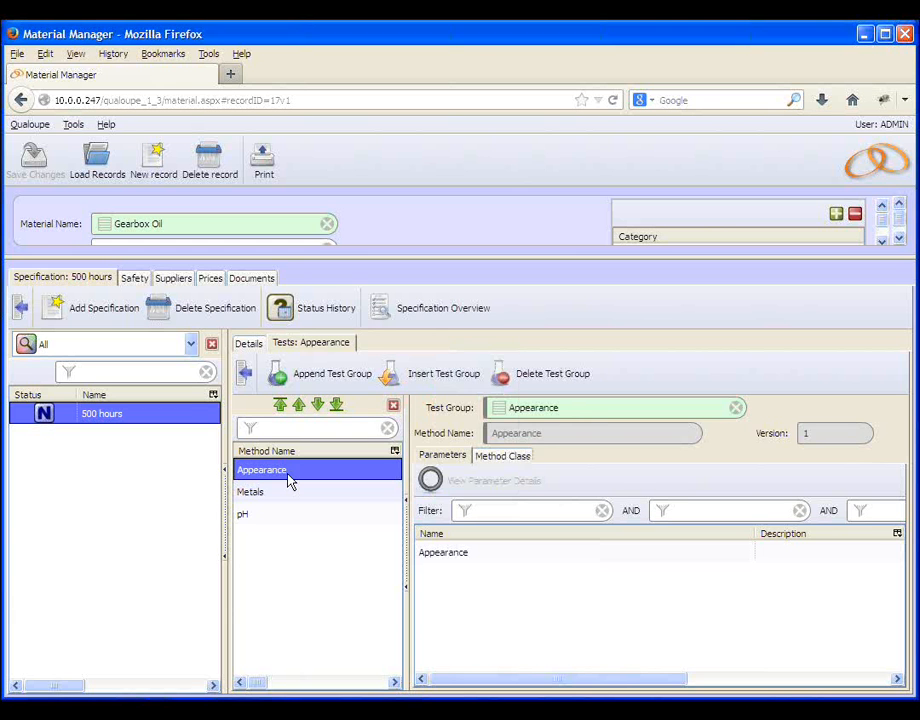
left_click(298, 518)
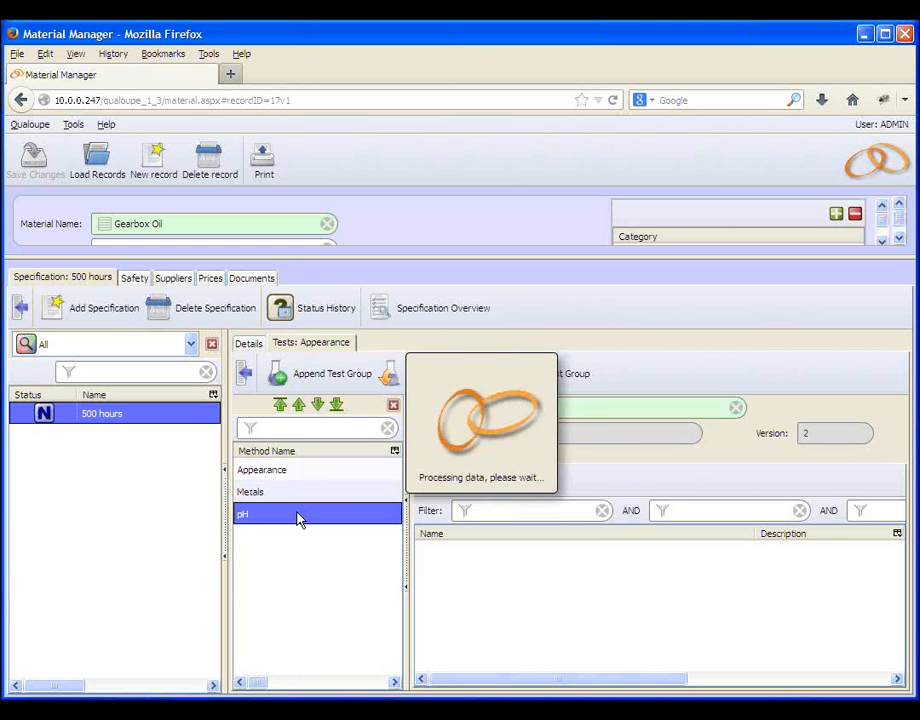
Step: Examine the details and limits of the pH parameter in the pH test
left_click(430, 554)
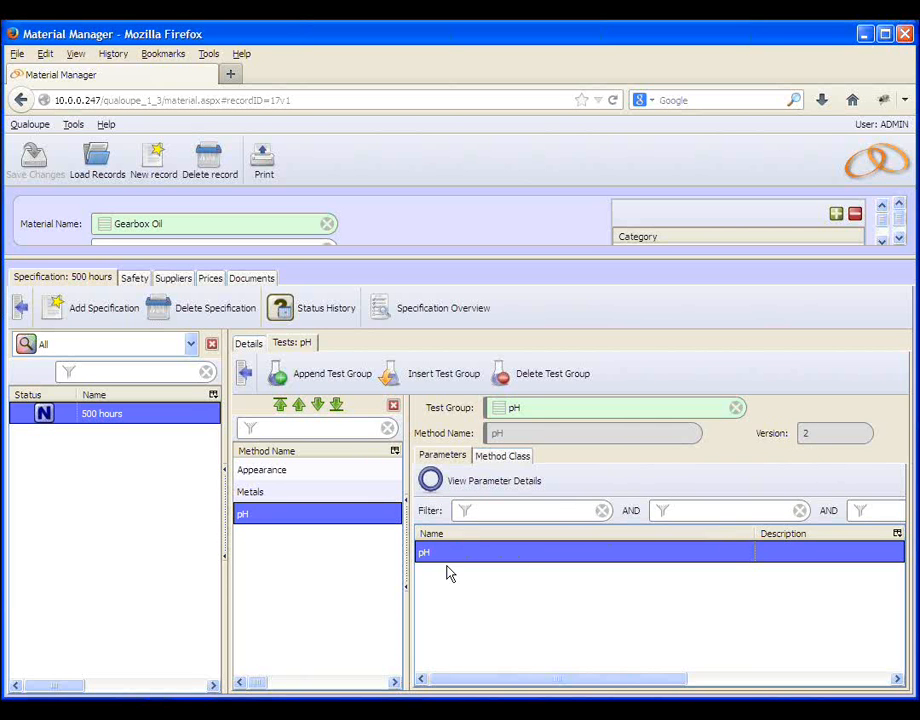
left_click(484, 484)
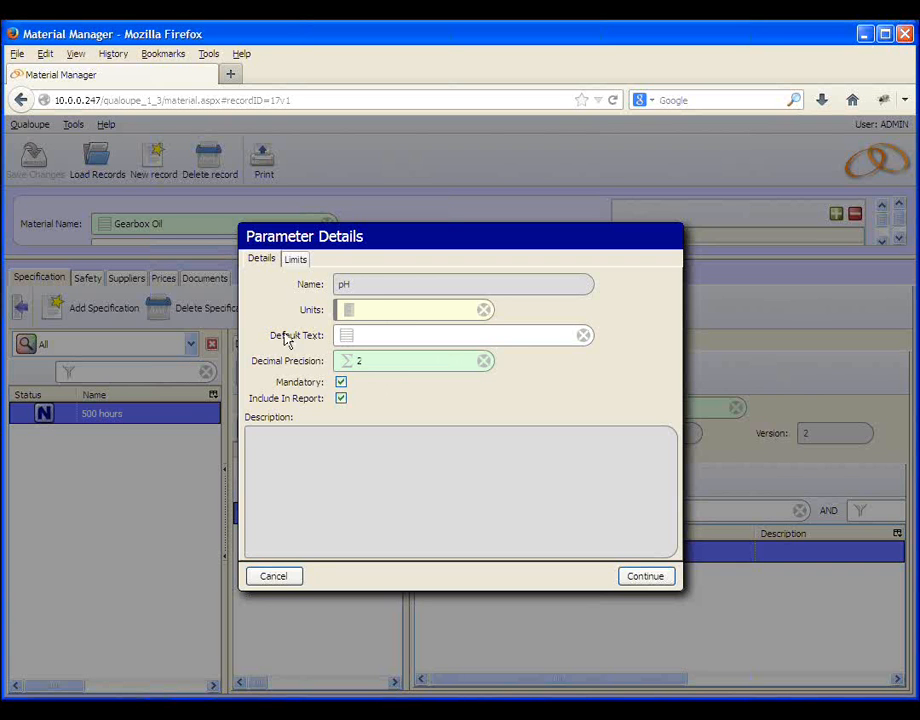
left_click(297, 262)
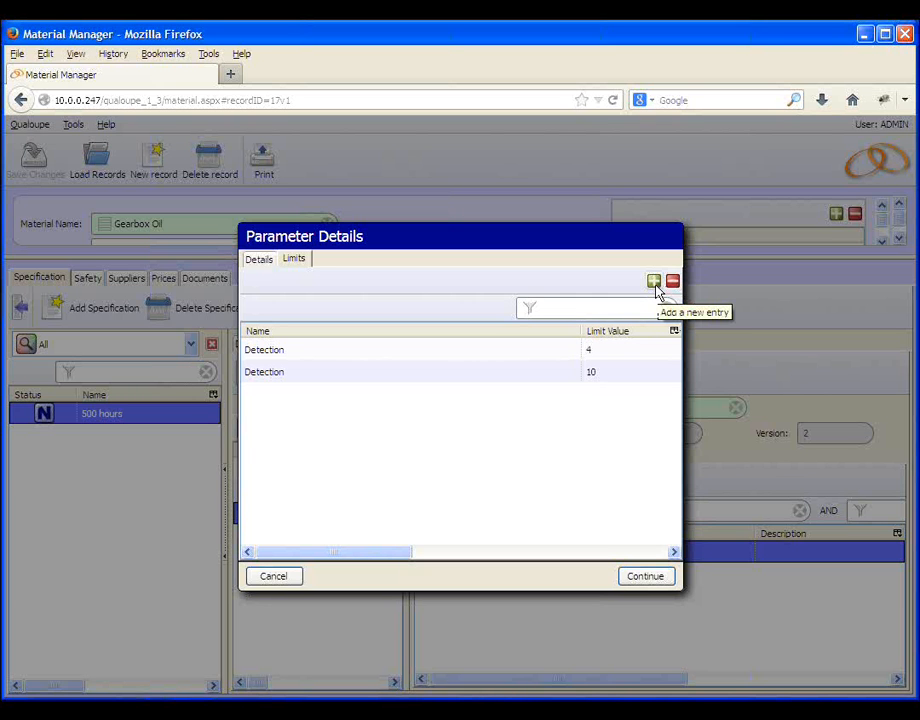
left_click(645, 577)
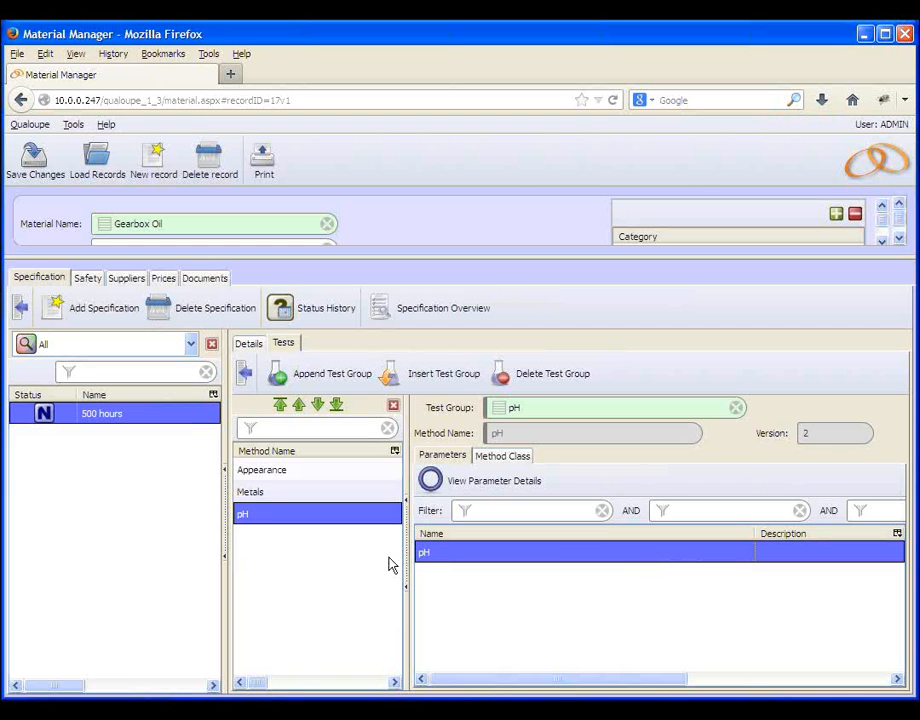
Step: Switch to the Metals test, discarding the pending table changes, and open the limits of its Cu parameter
left_click(305, 499)
left_click(562, 364)
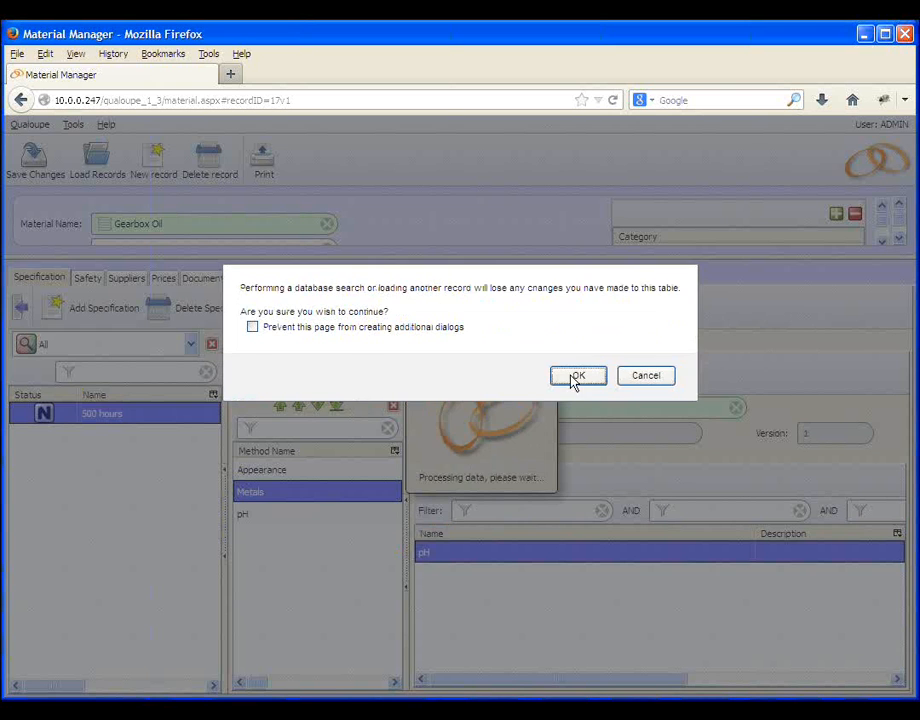
left_click(576, 377)
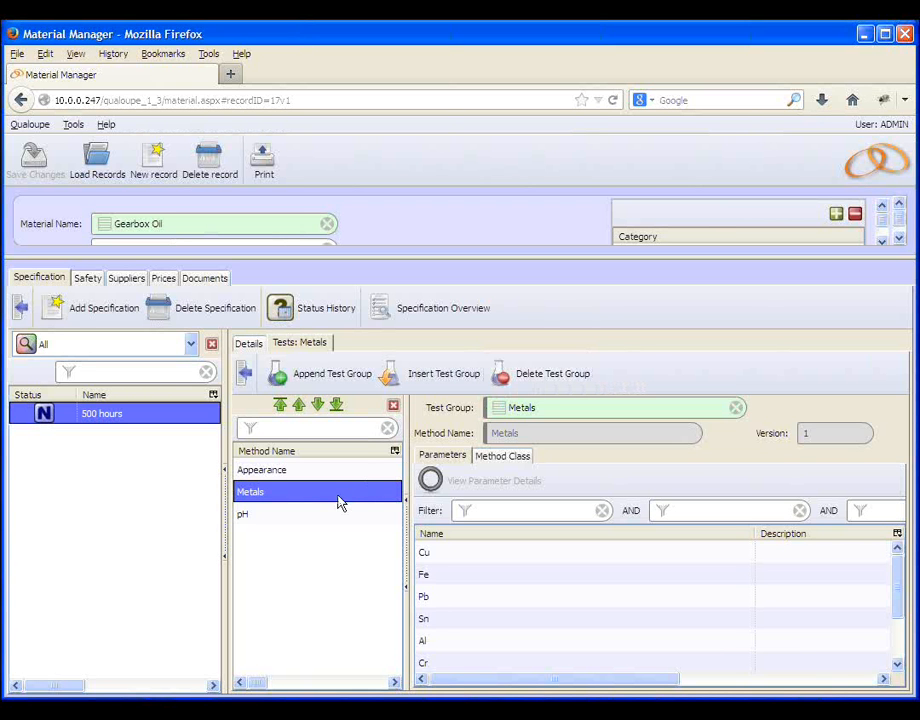
left_click(466, 558)
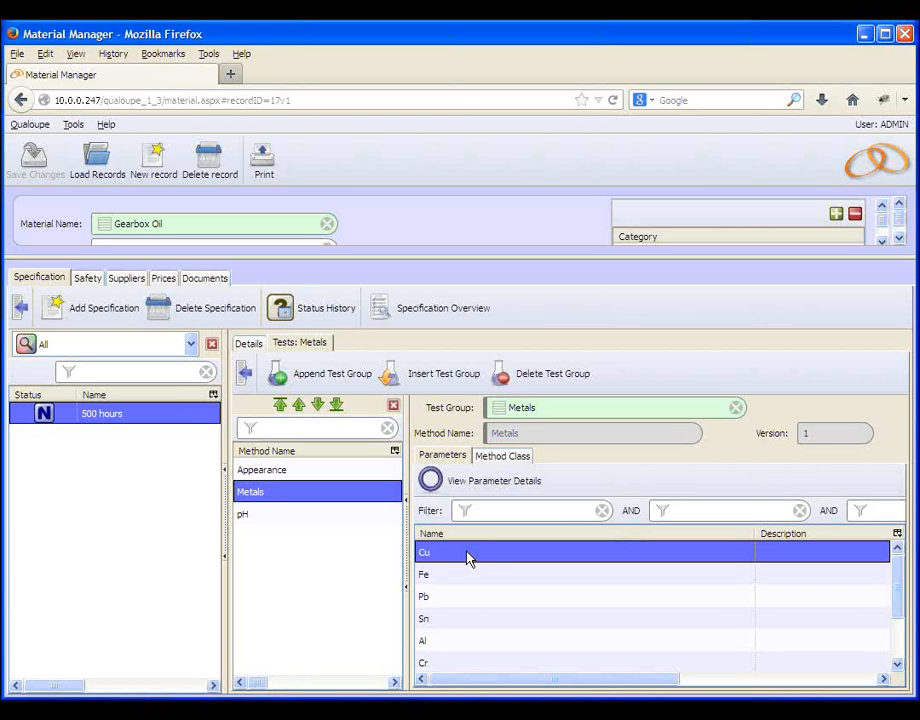
left_click(481, 488)
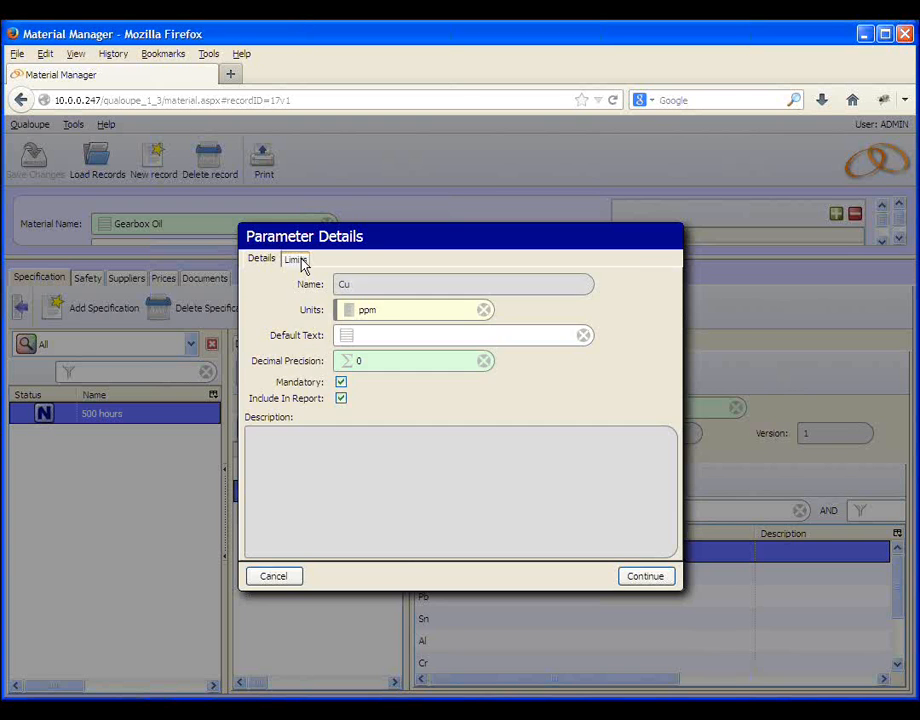
left_click(296, 260)
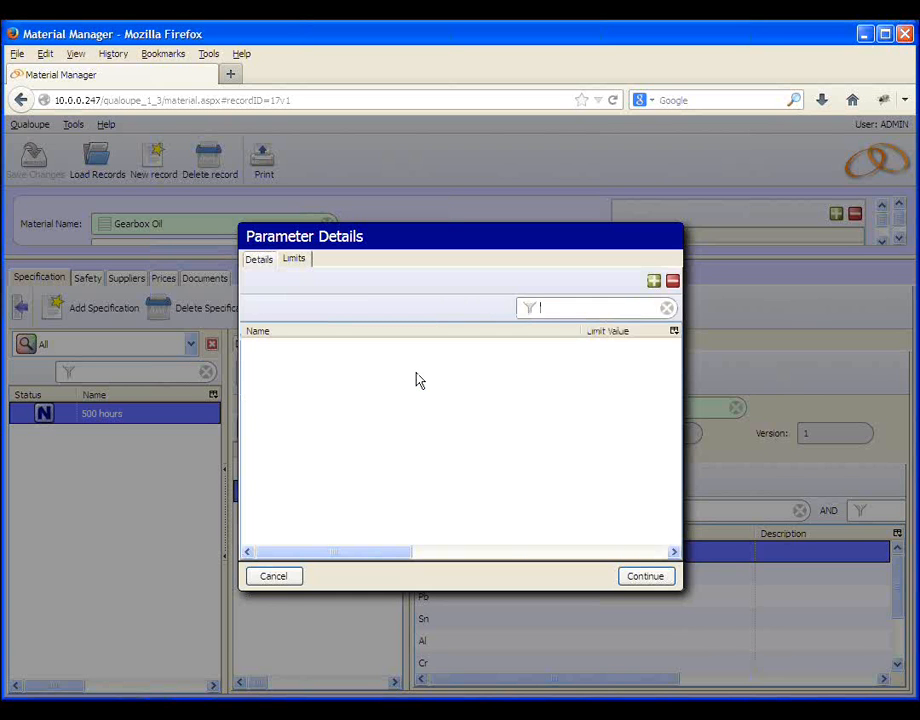
Step: Add a limit named Specification of type > with value 300 to the Cu parameter
left_click(654, 282)
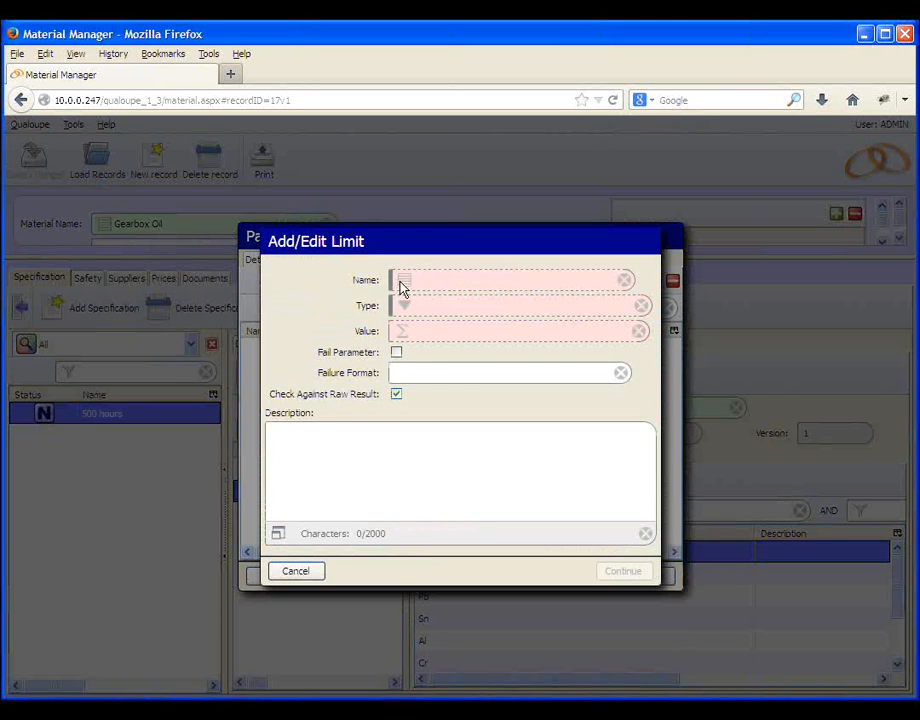
left_click(402, 286)
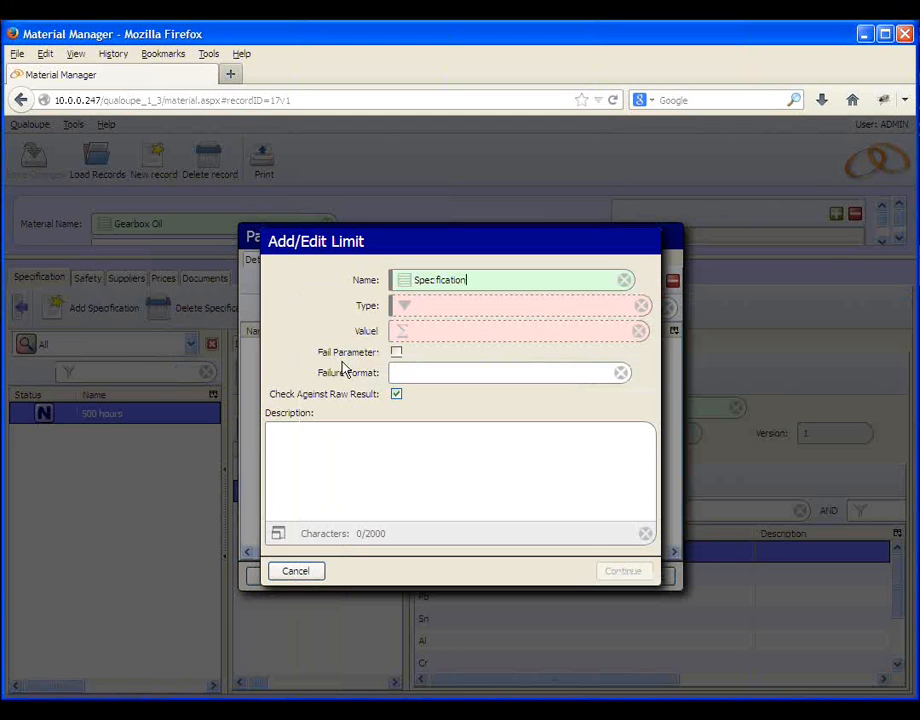
left_click(406, 312)
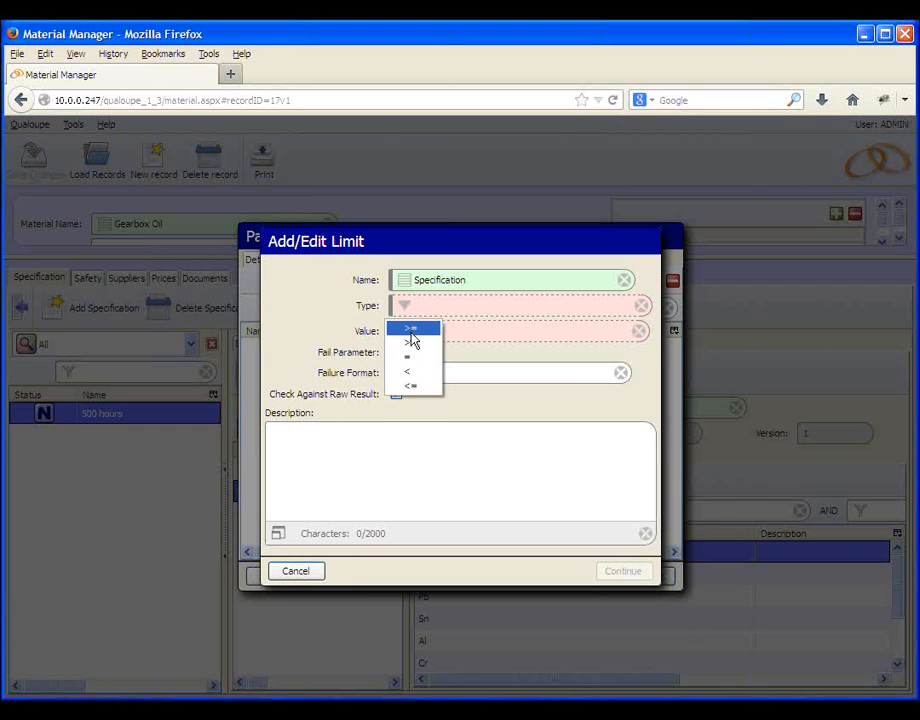
left_click(418, 345)
left_click(417, 330)
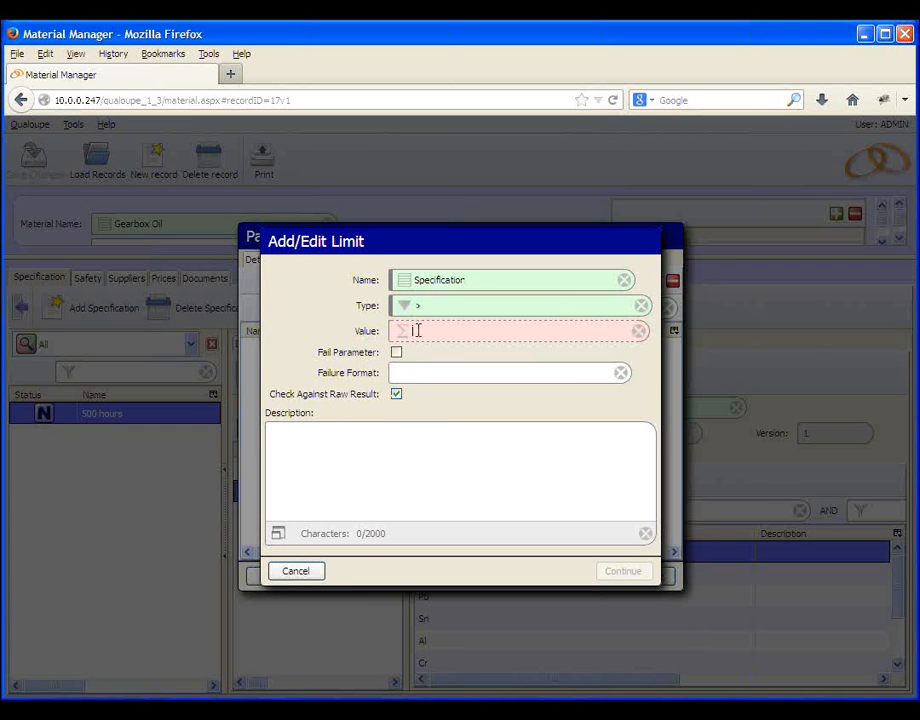
type("300")
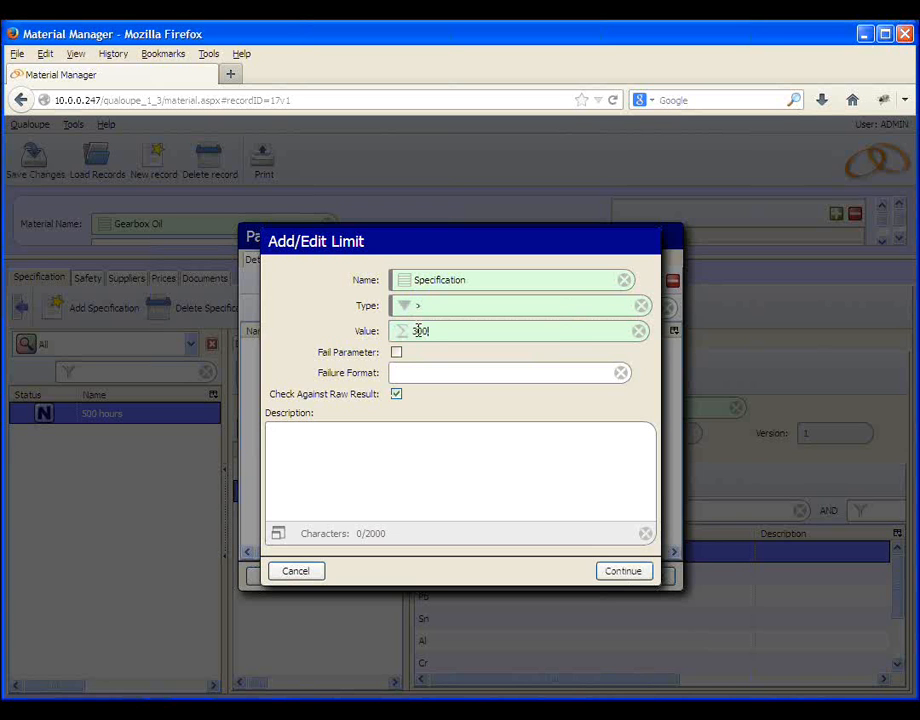
left_click(623, 571)
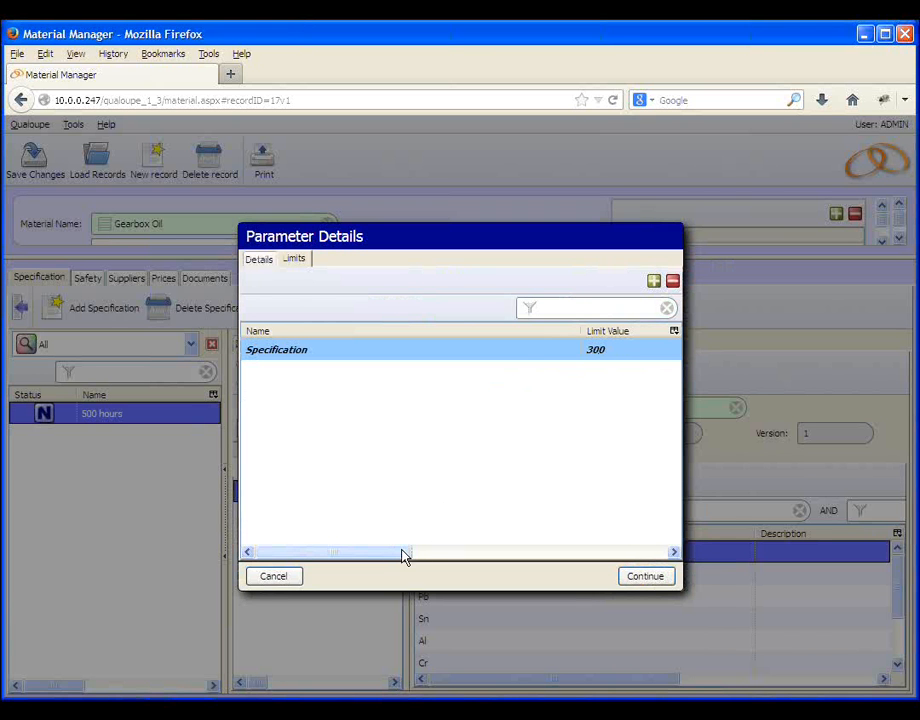
left_click_drag(400, 557, 516, 558)
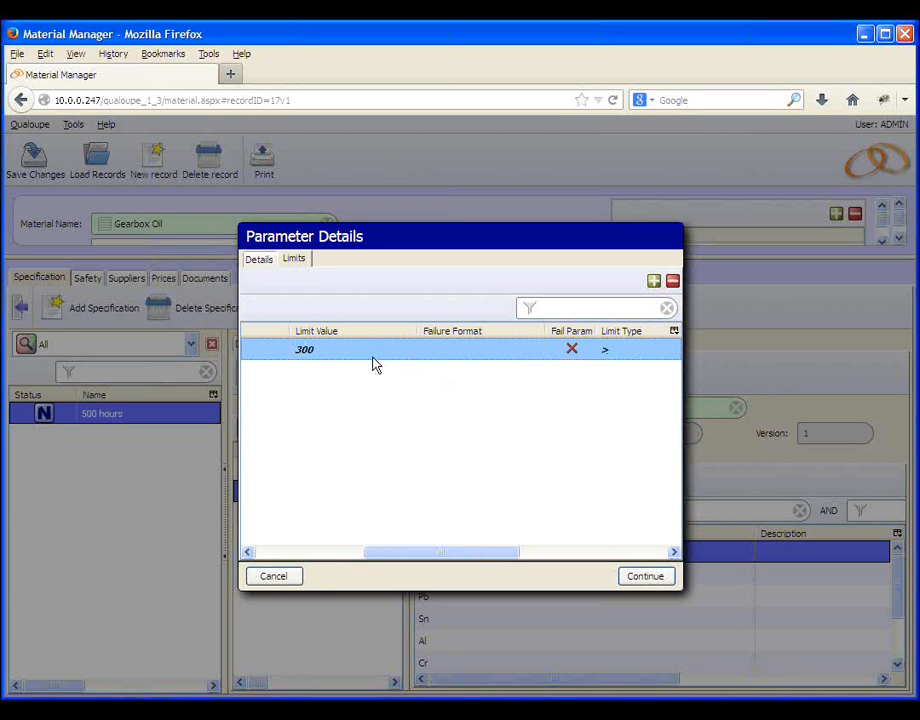
left_click(660, 580)
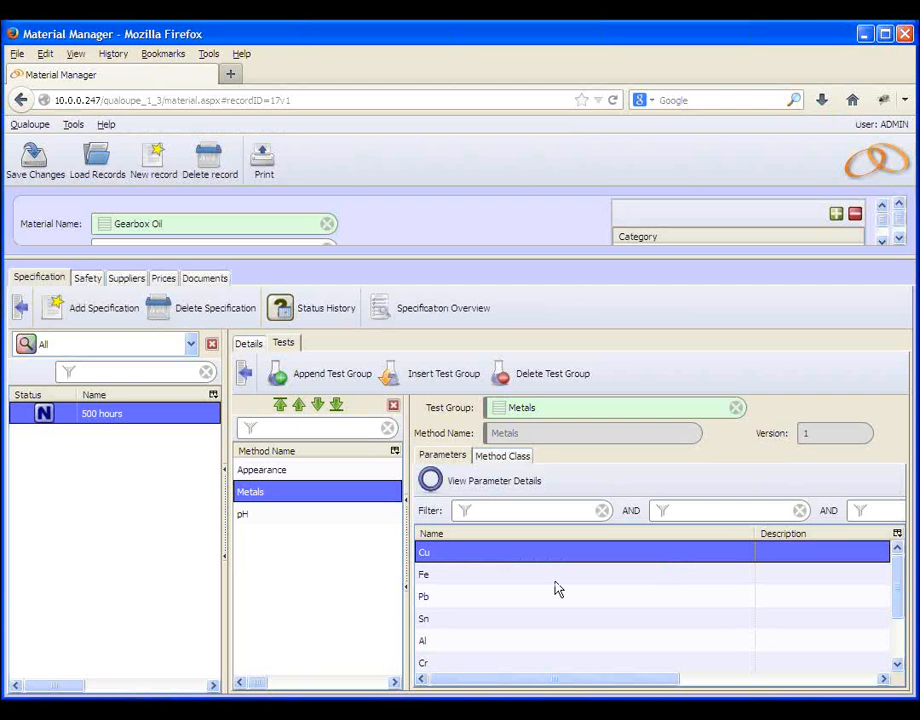
Step: Add a Specification limit of type < with value 300 and Fail Parameter enabled to the Metals test's Pb parameter, and save the changes
left_click(439, 598)
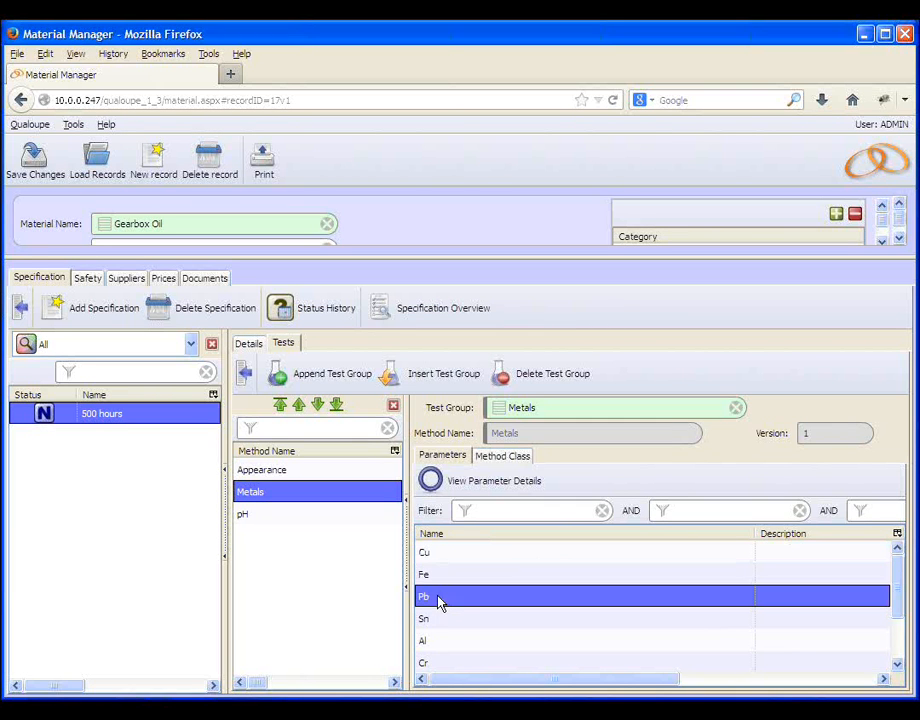
left_click(449, 484)
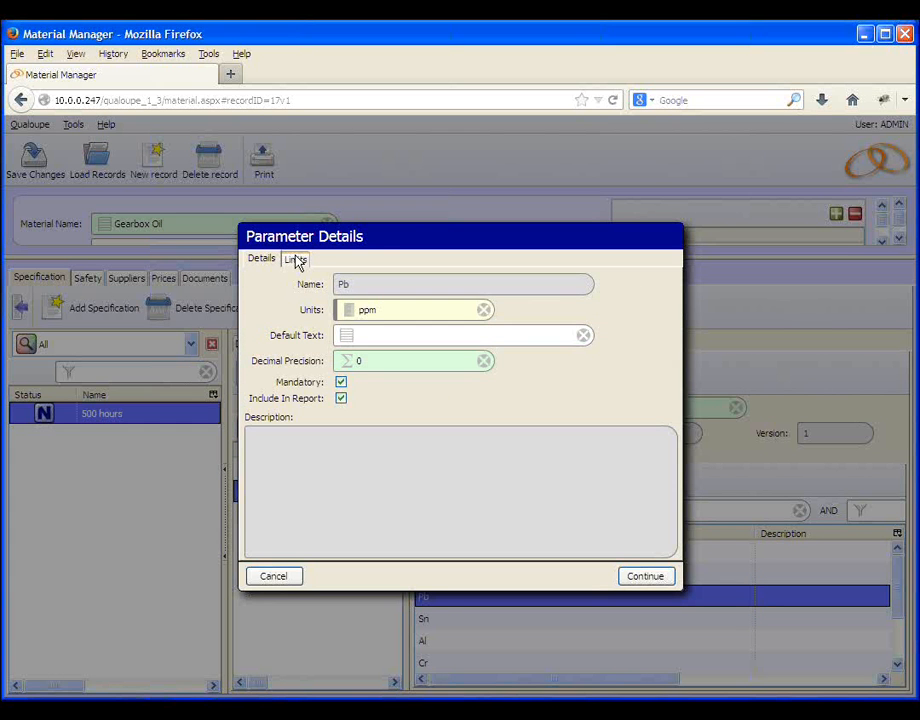
left_click(295, 259)
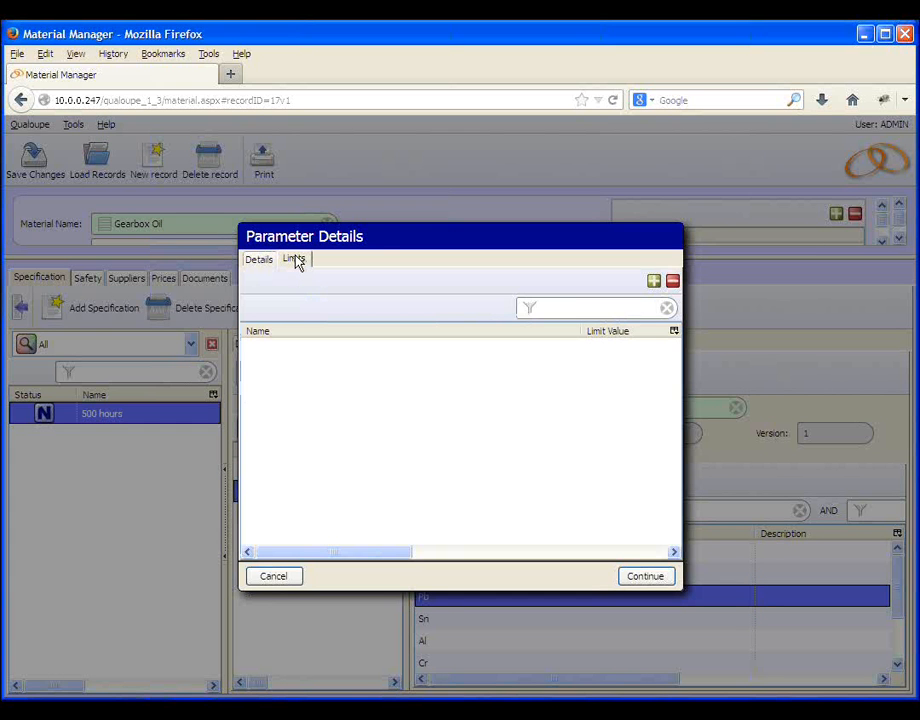
left_click(653, 282)
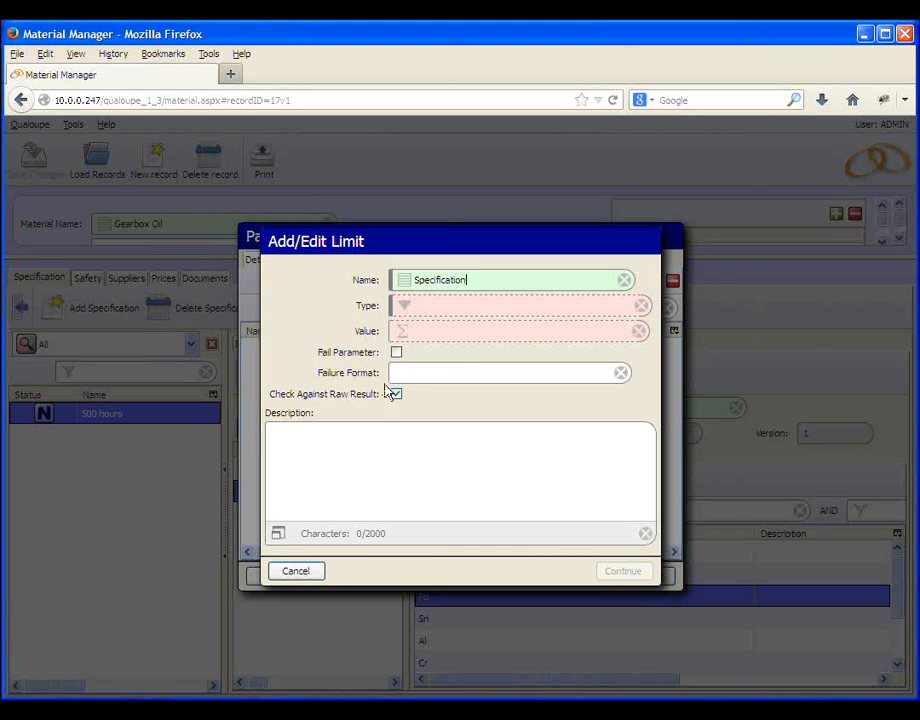
left_click(404, 309)
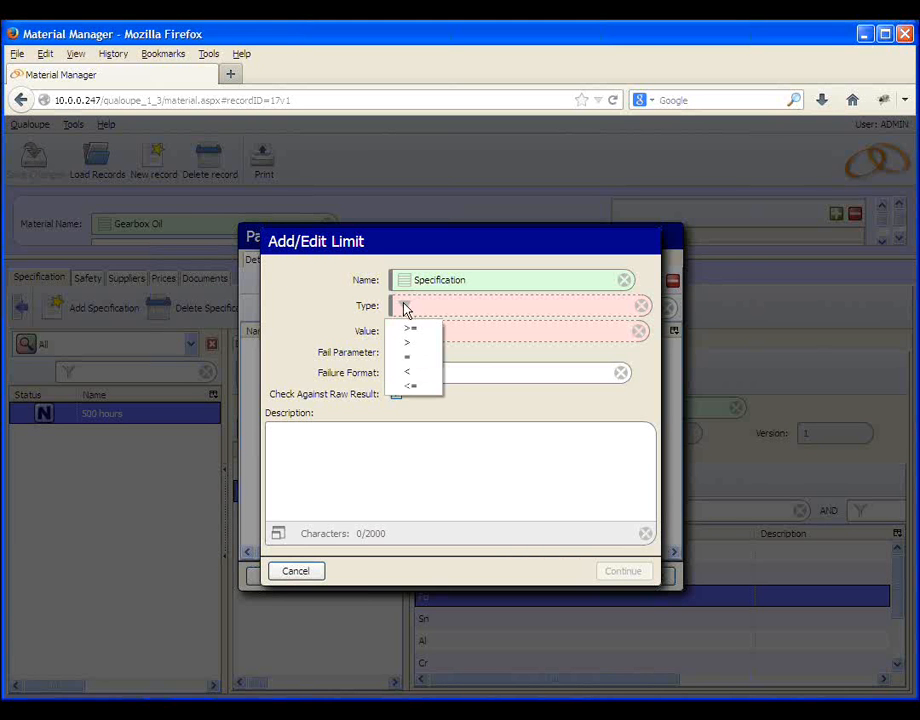
left_click(404, 368)
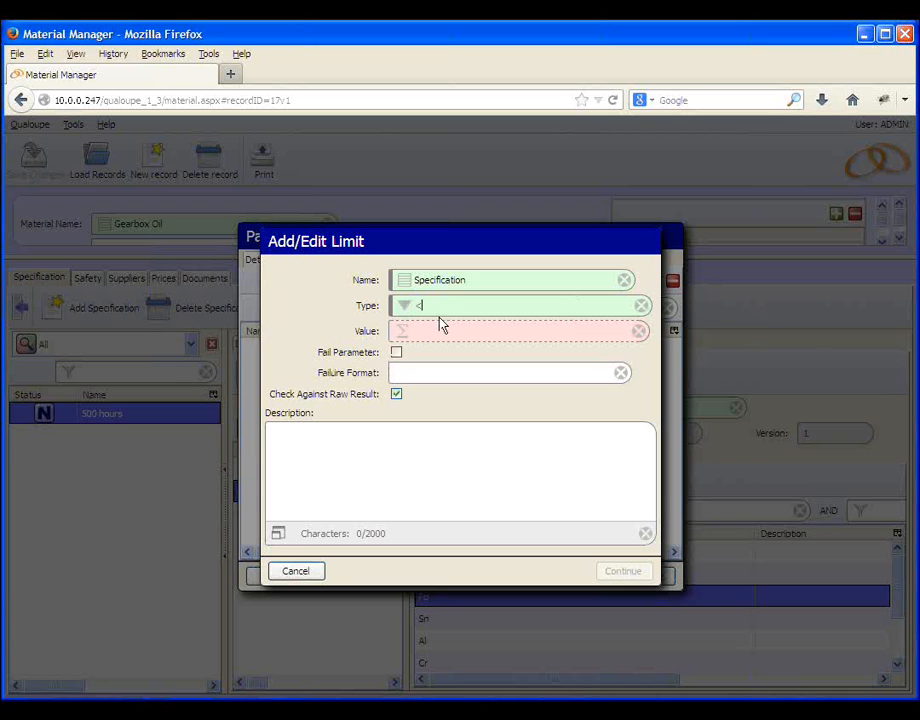
mouse_move(440, 310)
left_click(420, 328)
type("300")
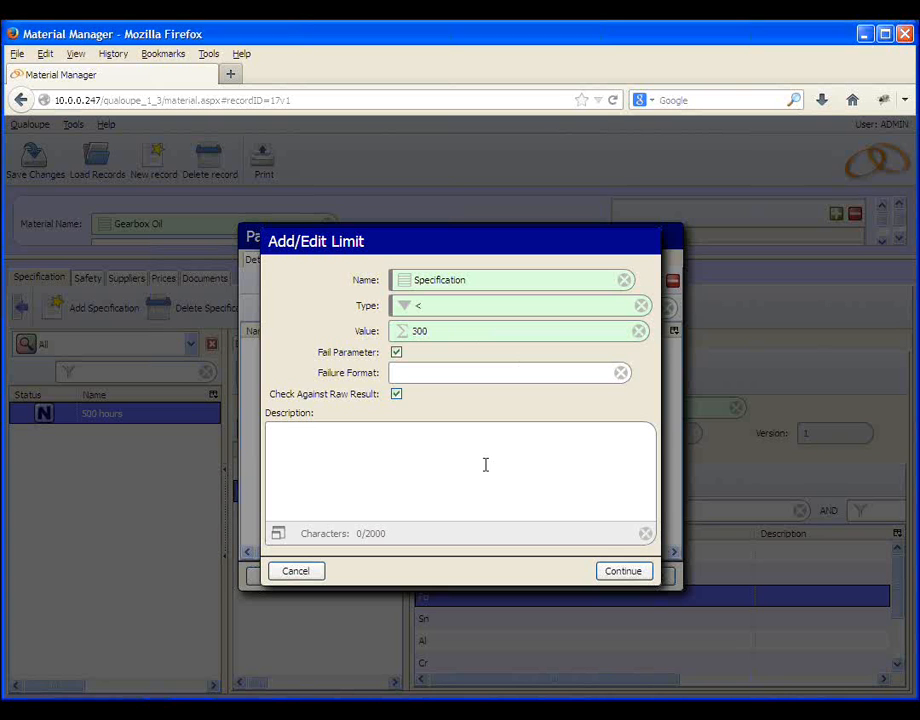
left_click(622, 572)
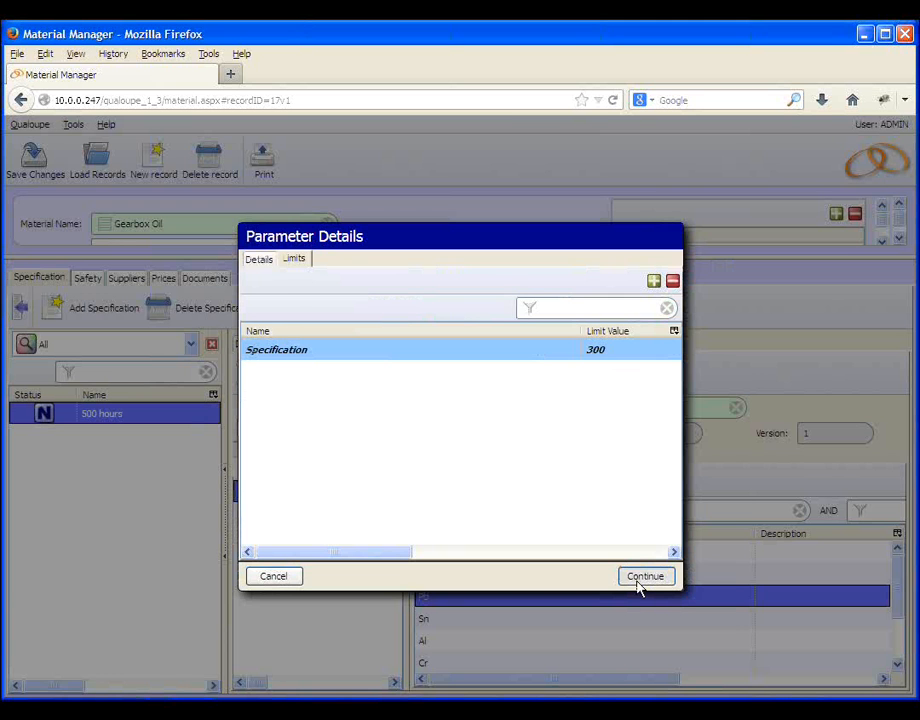
left_click(638, 583)
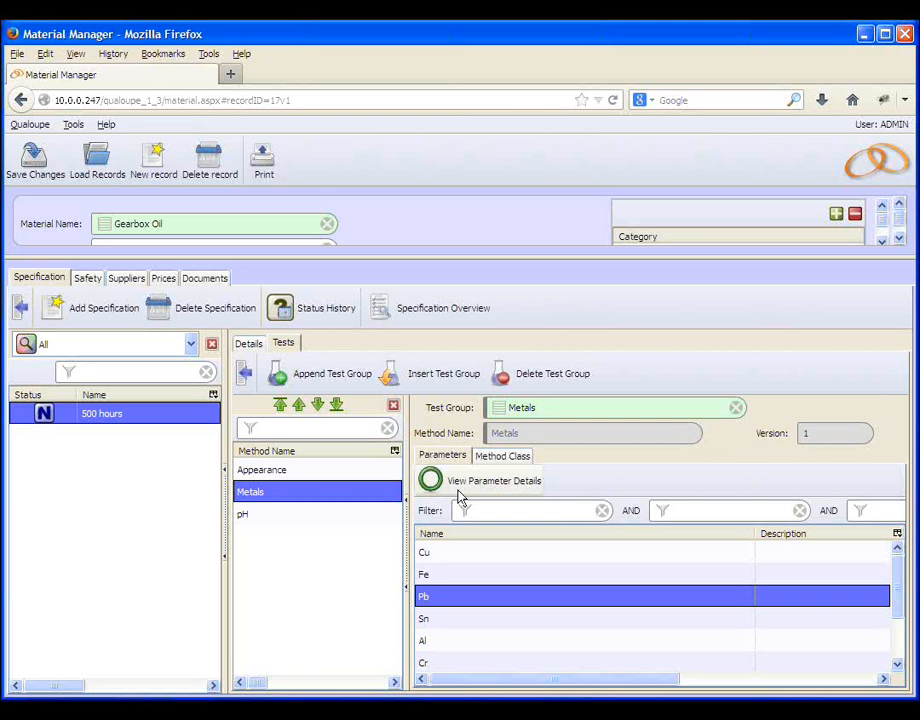
left_click(58, 166)
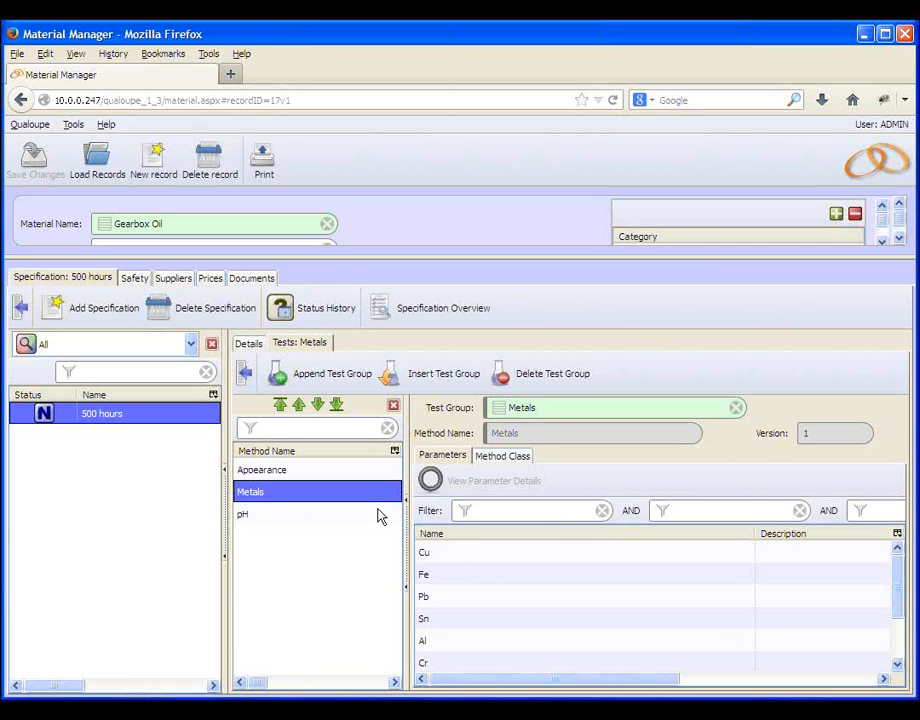
Step: Set the 500 hours specification's status to A, save the changes and check its attached tests
left_click(250, 343)
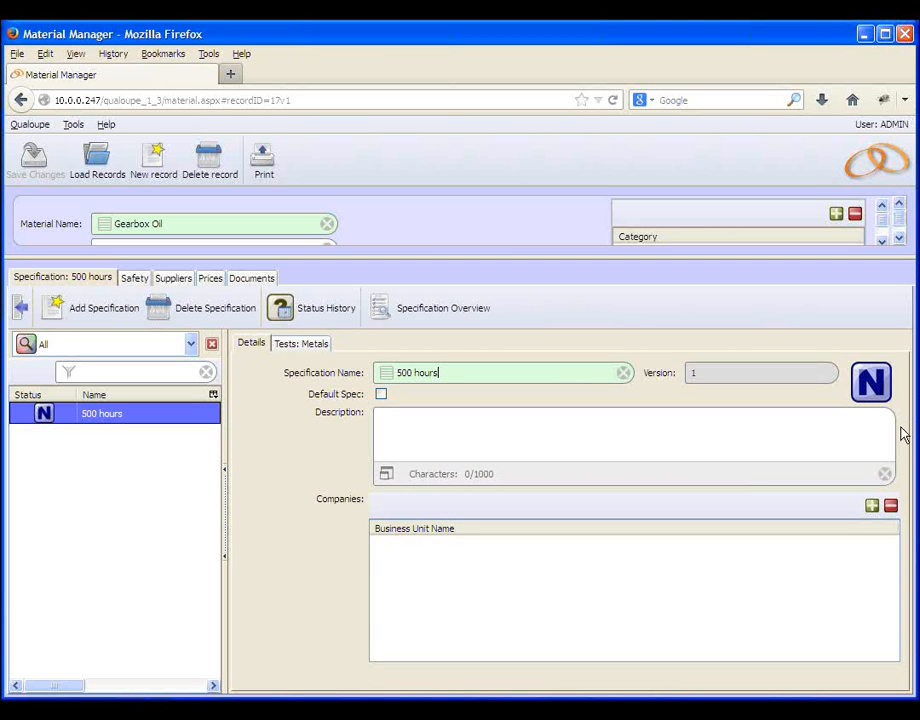
left_click(869, 383)
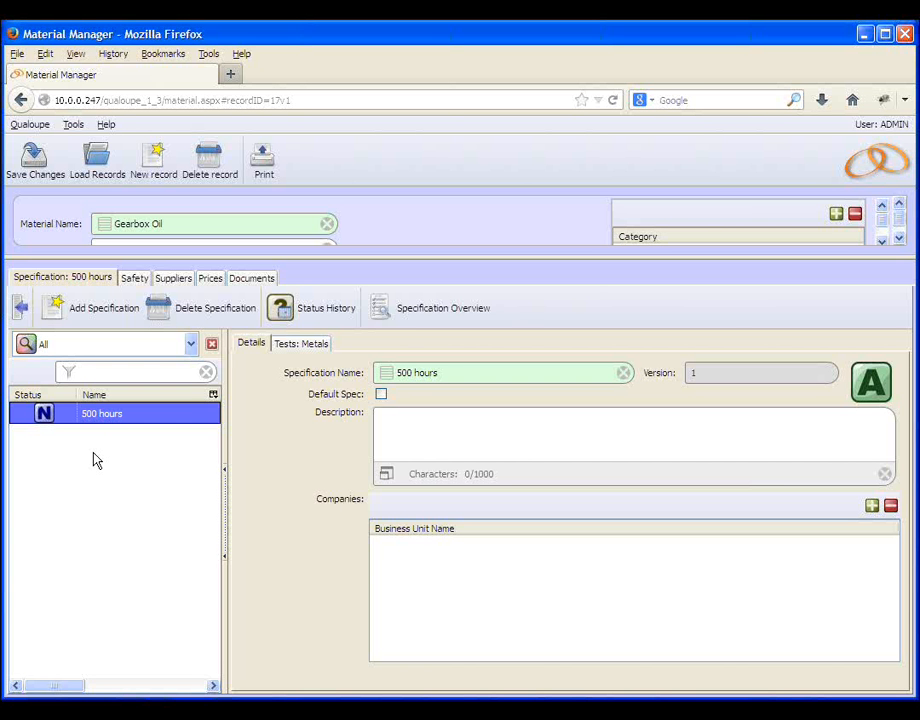
left_click(37, 160)
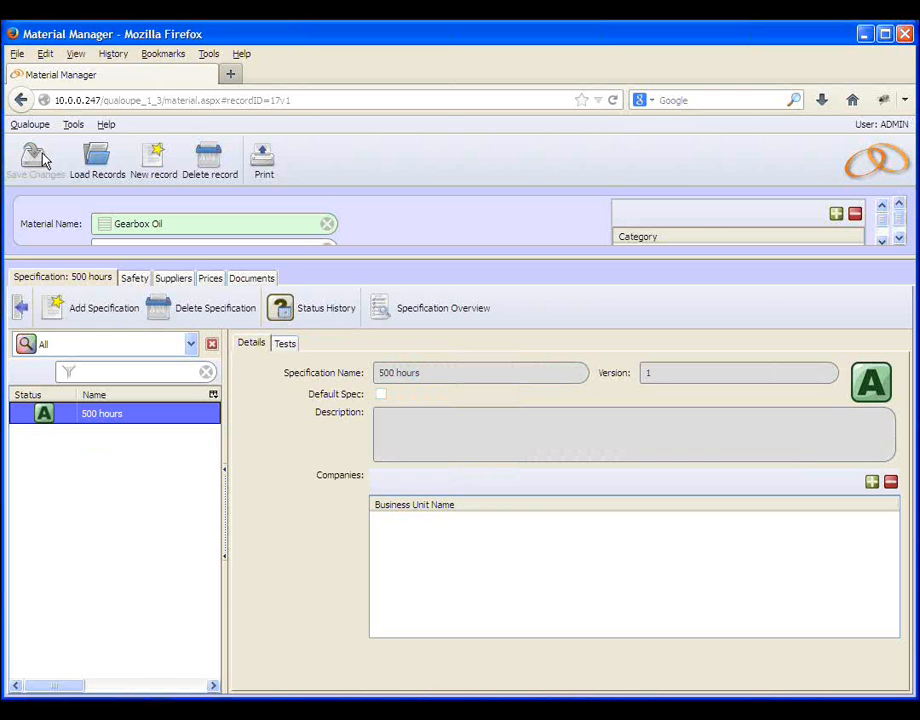
left_click(290, 348)
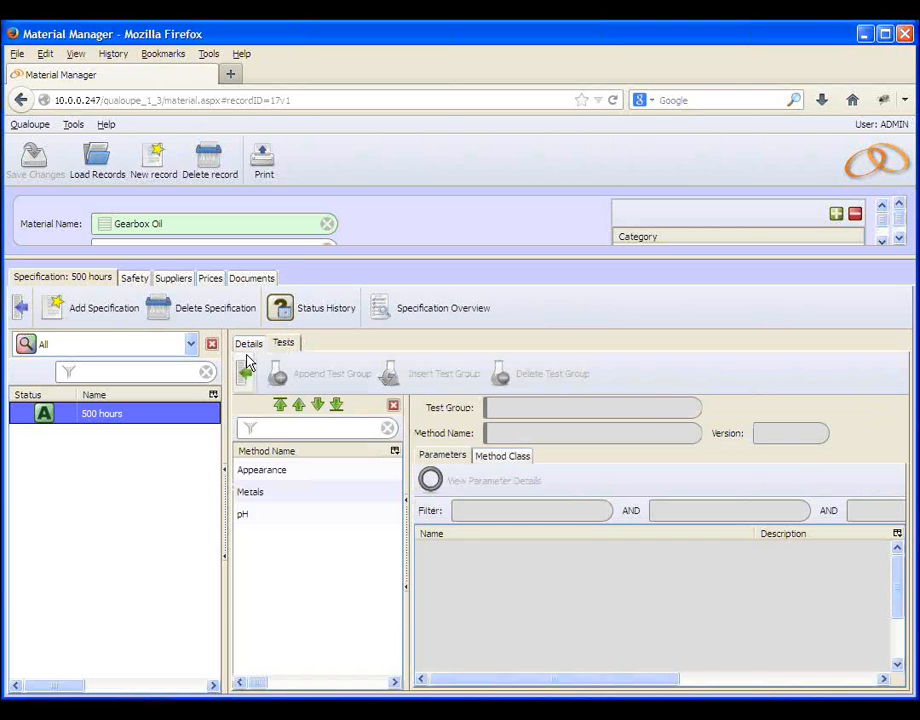
left_click(250, 345)
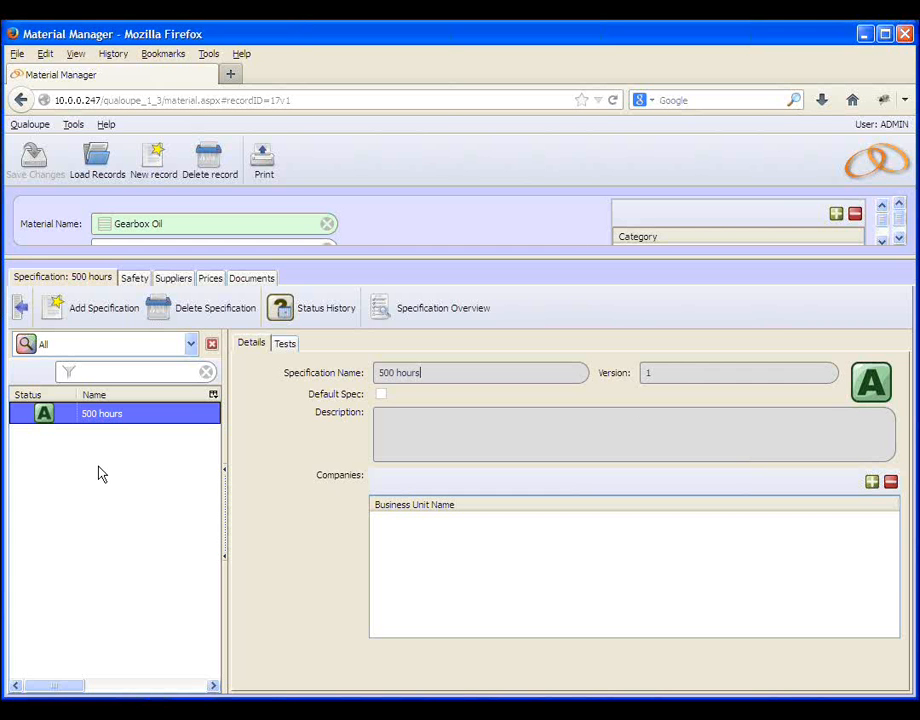
Step: Add a new specification named 1000 hours to the Gearbox Oil material and save it
left_click(88, 316)
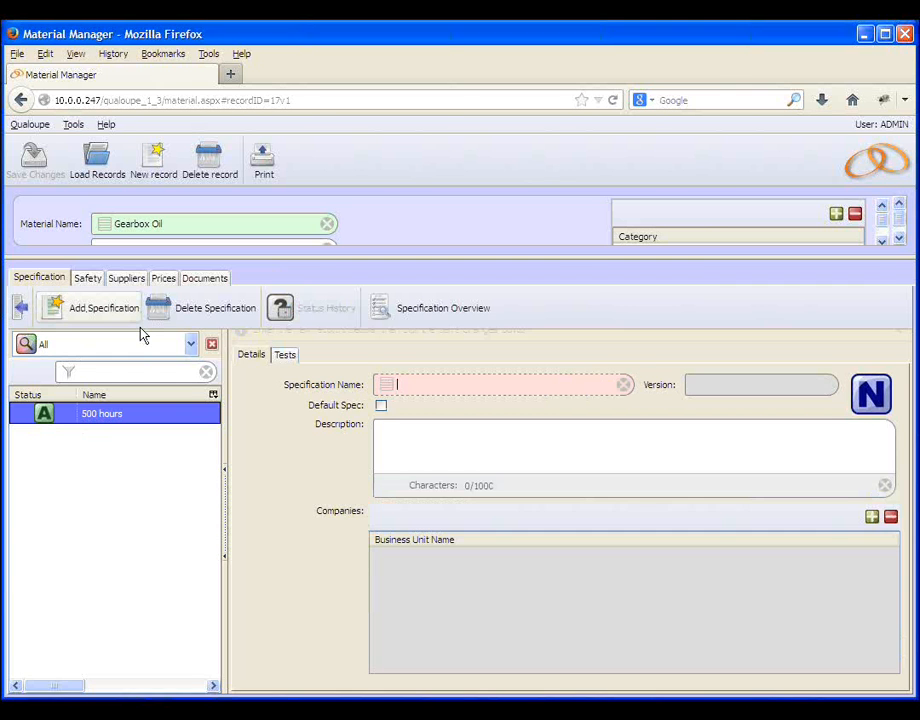
type("1000 hours")
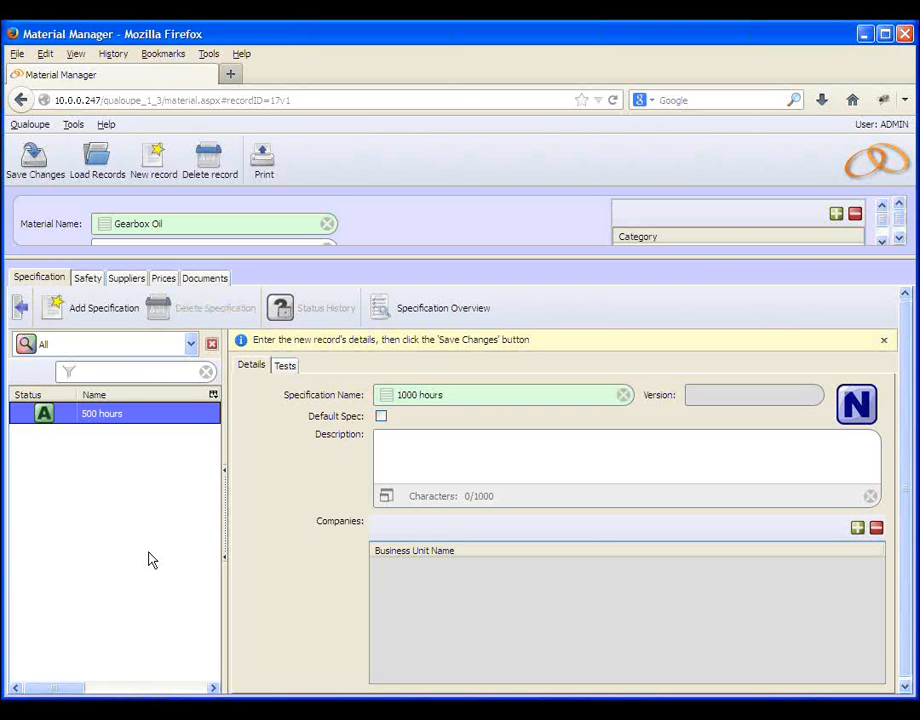
left_click(33, 158)
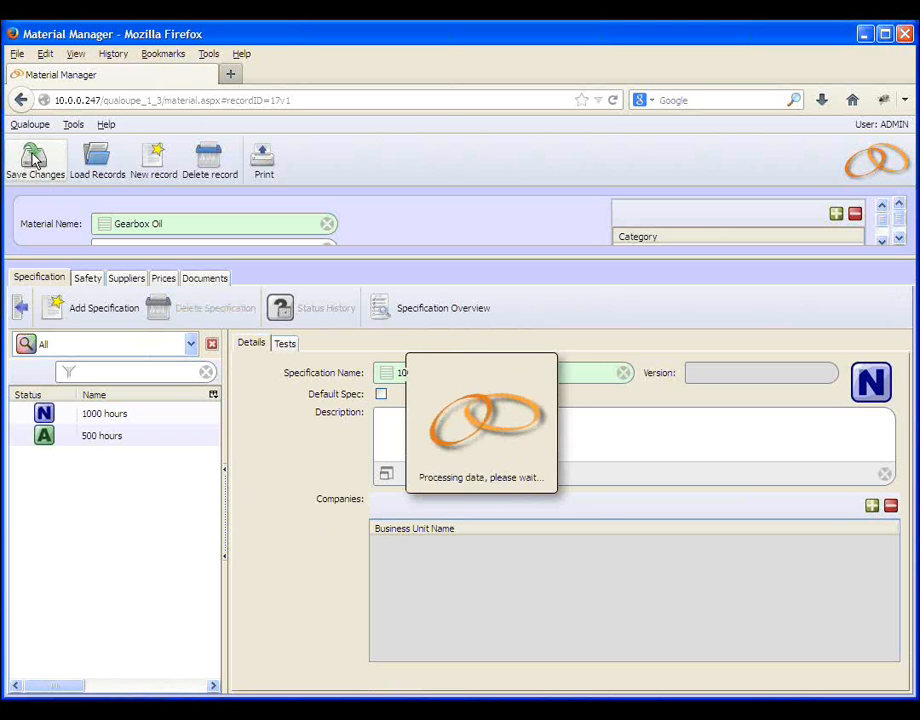